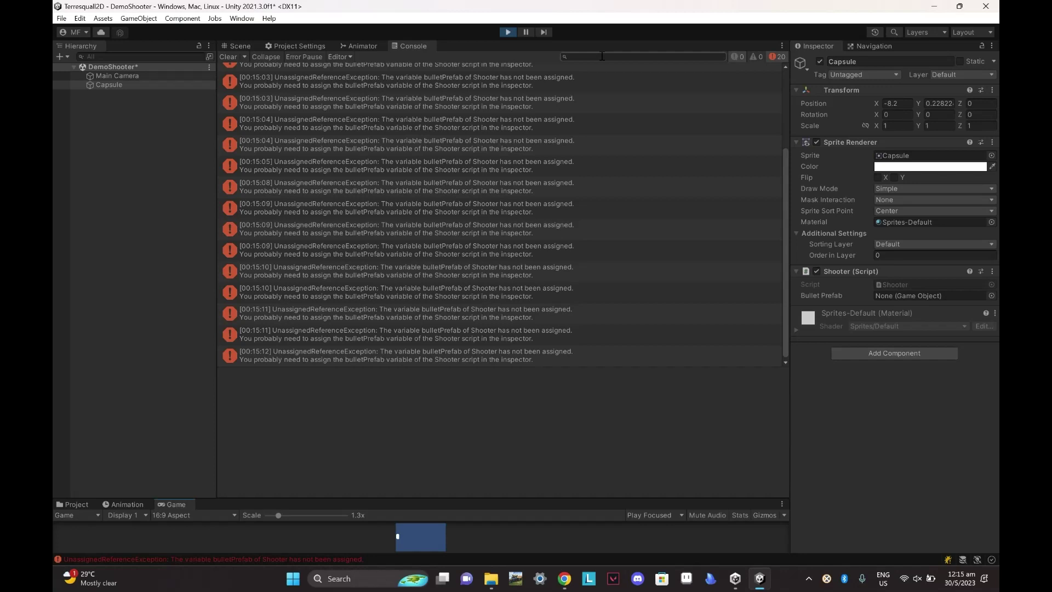
Stop the running game, enlarge the game view and clear the bulletPrefab errors from the console
left_click(508, 32)
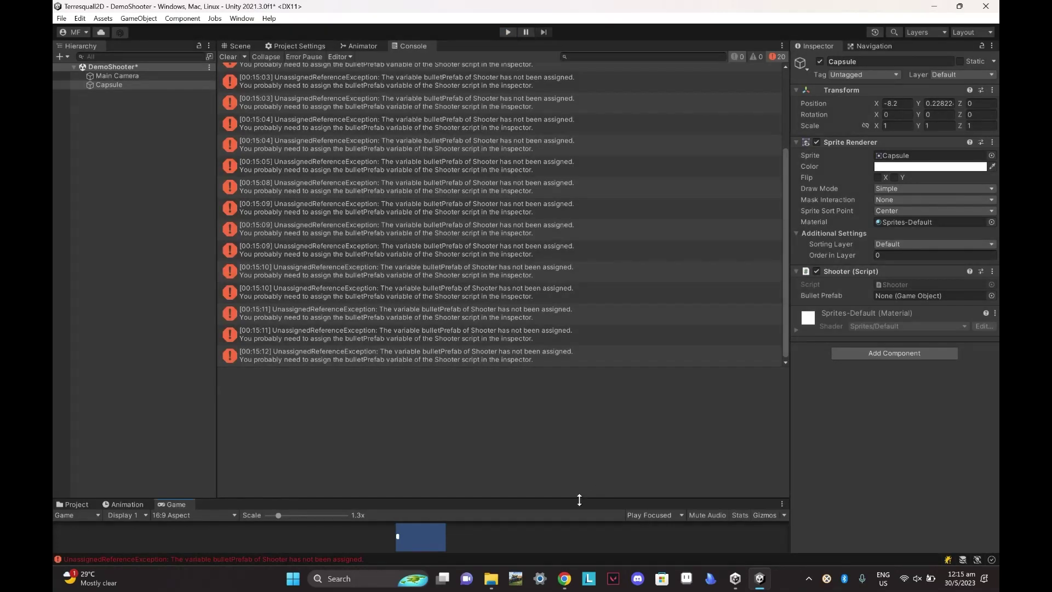
left_click_drag(579, 500, 599, 181)
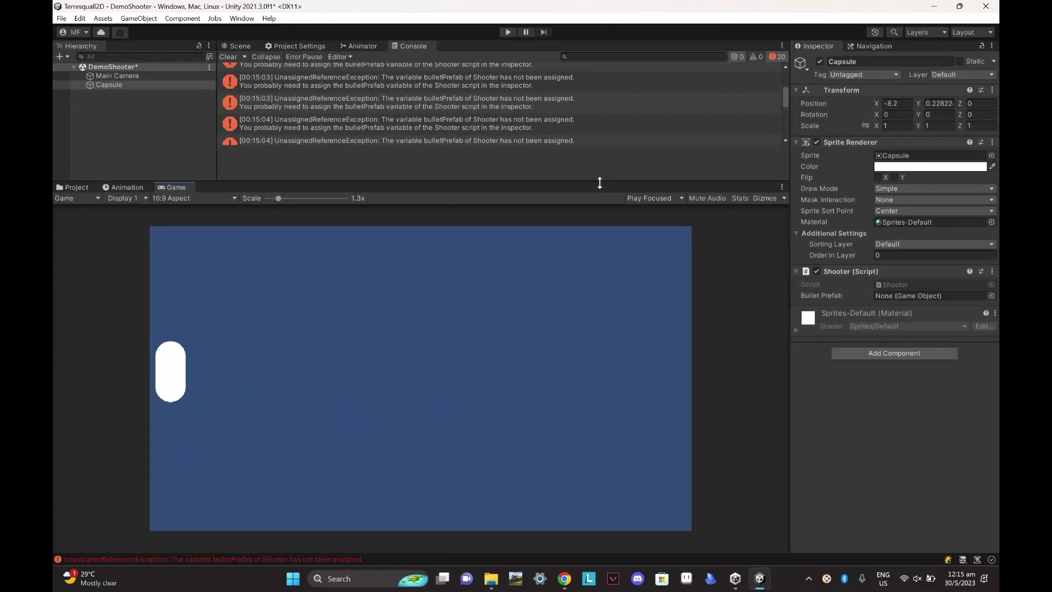
left_click(229, 57)
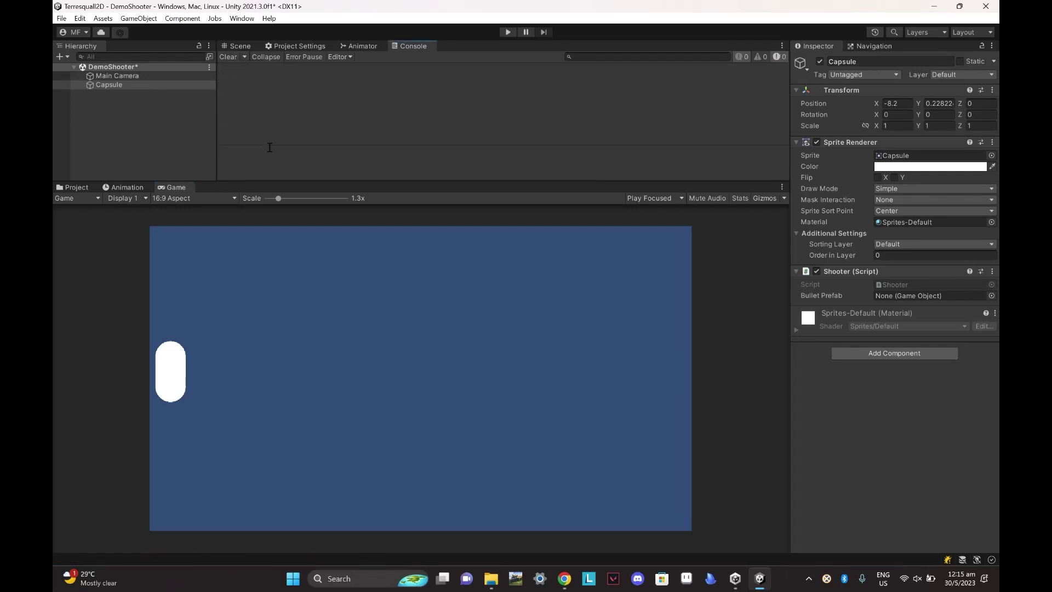
Shrink the game view, switch to the Scene view and frame the Capsule
left_click_drag(286, 180, 247, 383)
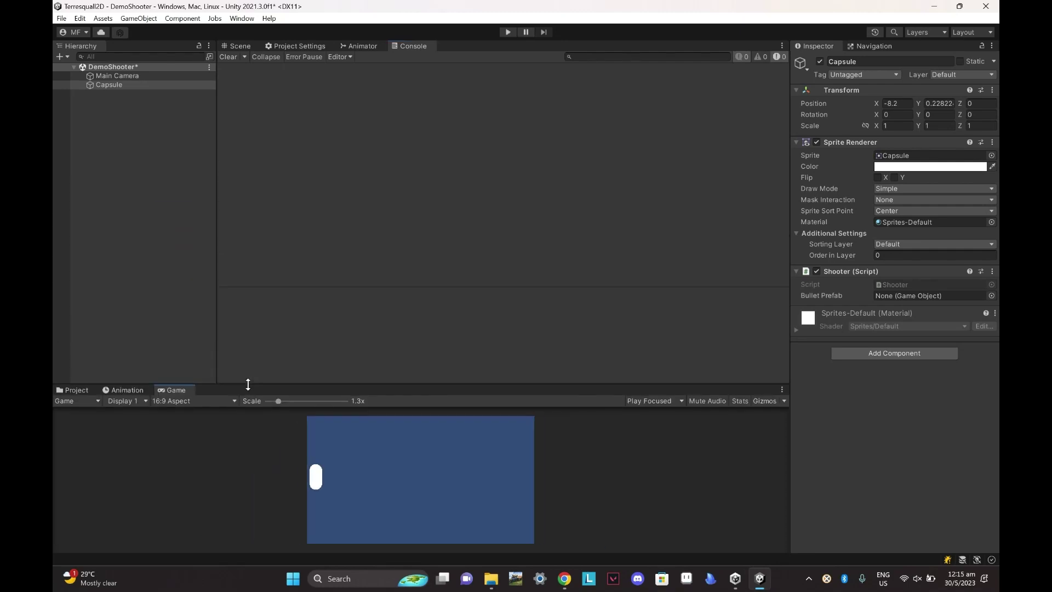
left_click(228, 46)
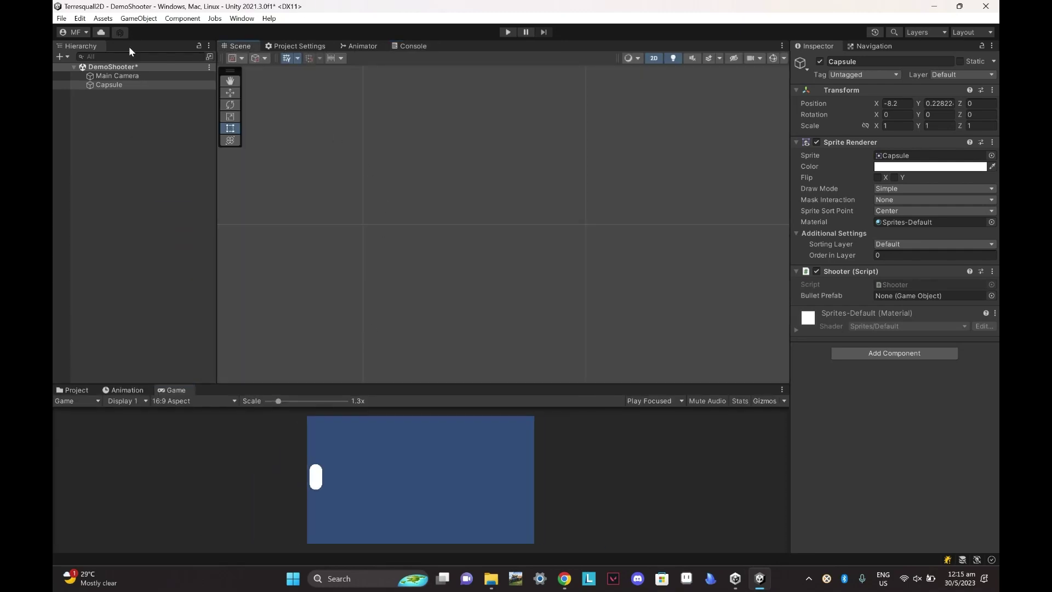
double_click(129, 84)
scroll(530, 183, "down", 2)
scroll(539, 186, "down", 2)
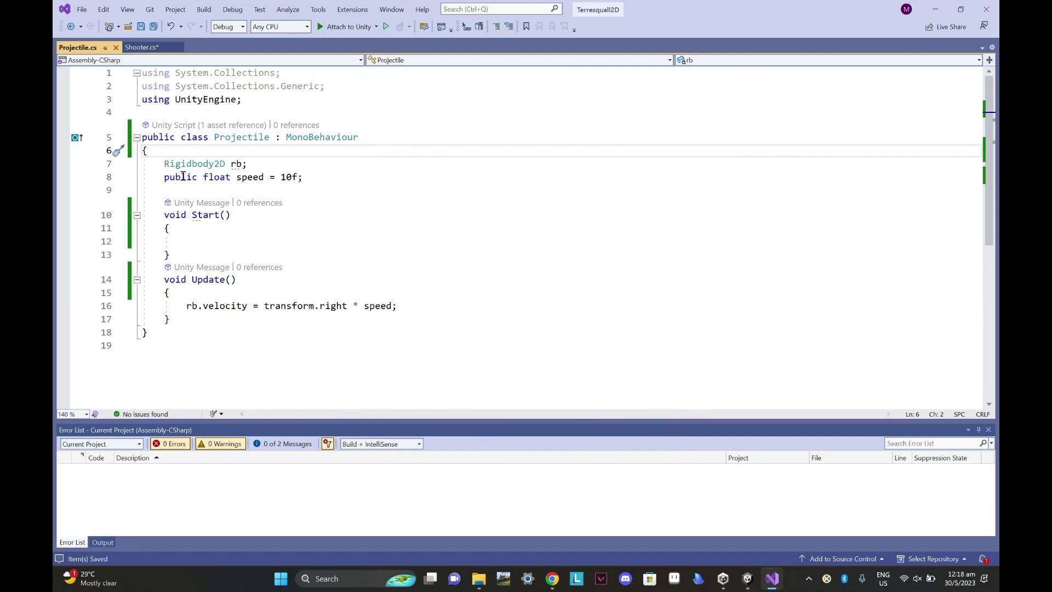
Point out the unassigned Rigidbody2D rb field declared on line 7 of Projectile.cs
left_click(164, 163)
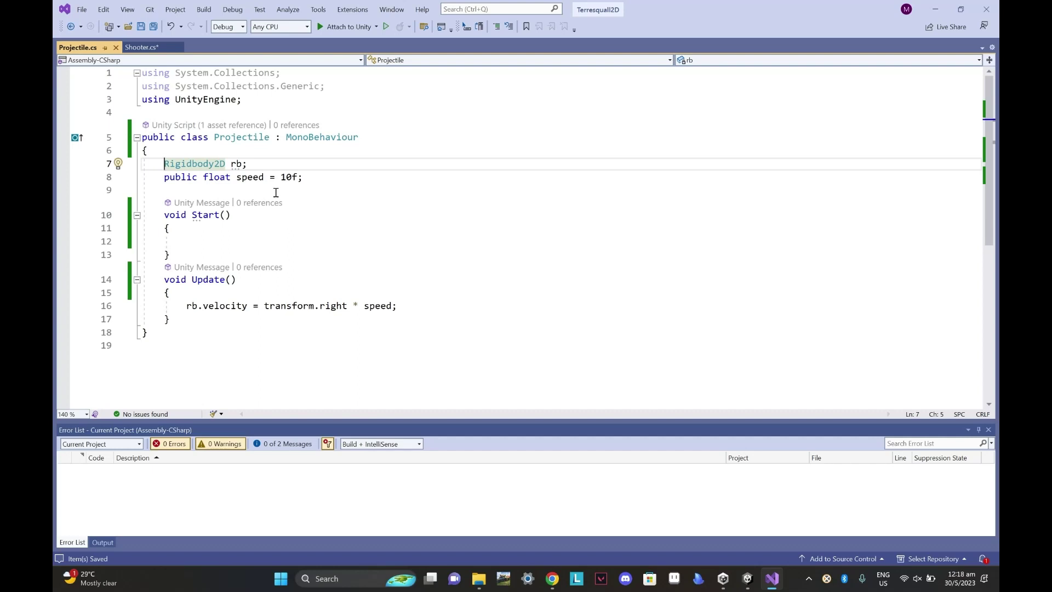
left_click(381, 198)
left_click(435, 164)
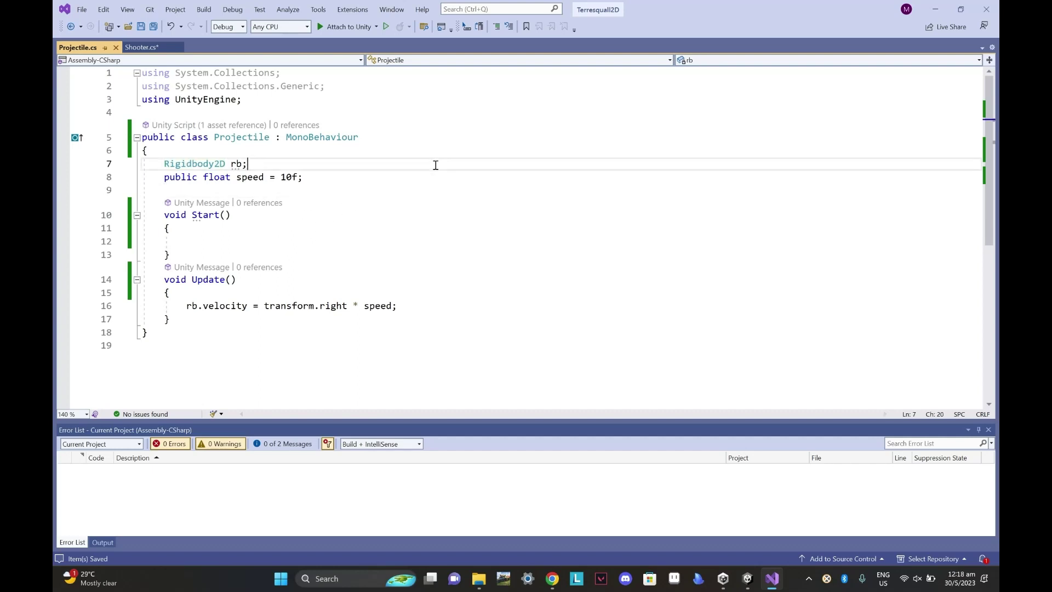
left_click(457, 150)
Run the bullet scene to trigger NullReferenceExceptions, then open Projectile.cs line 16 from the Console
key("alt+Tab")
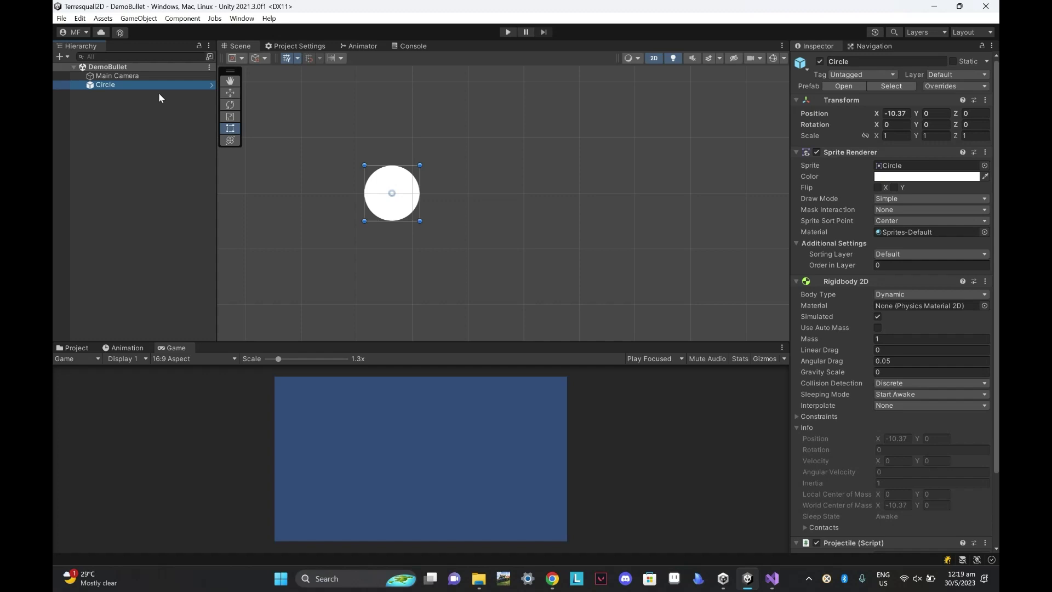
scroll(882, 260, "down", 3)
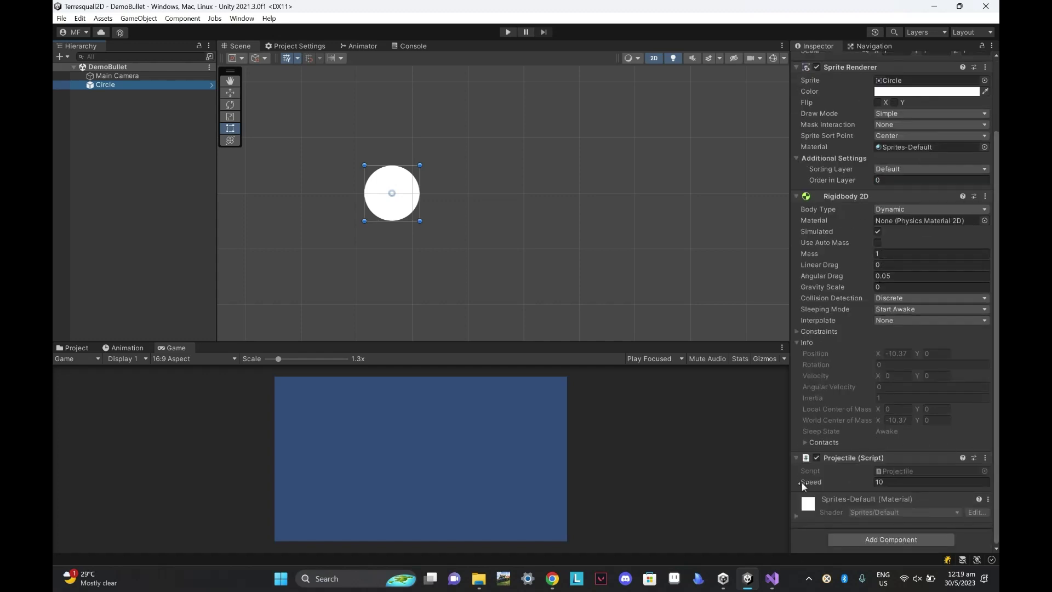
key("ctrl+p")
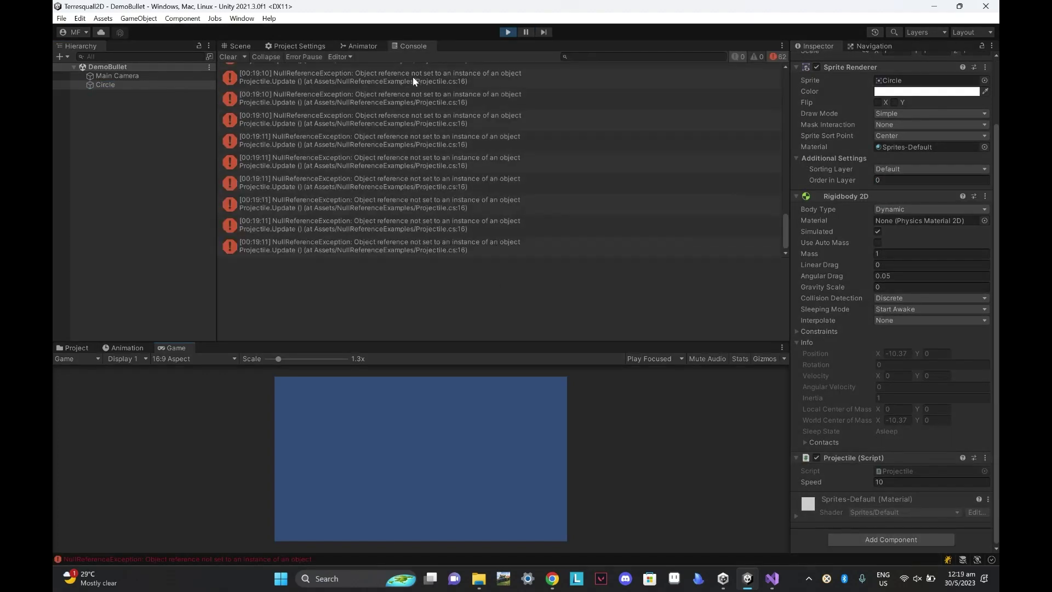
left_click(508, 32)
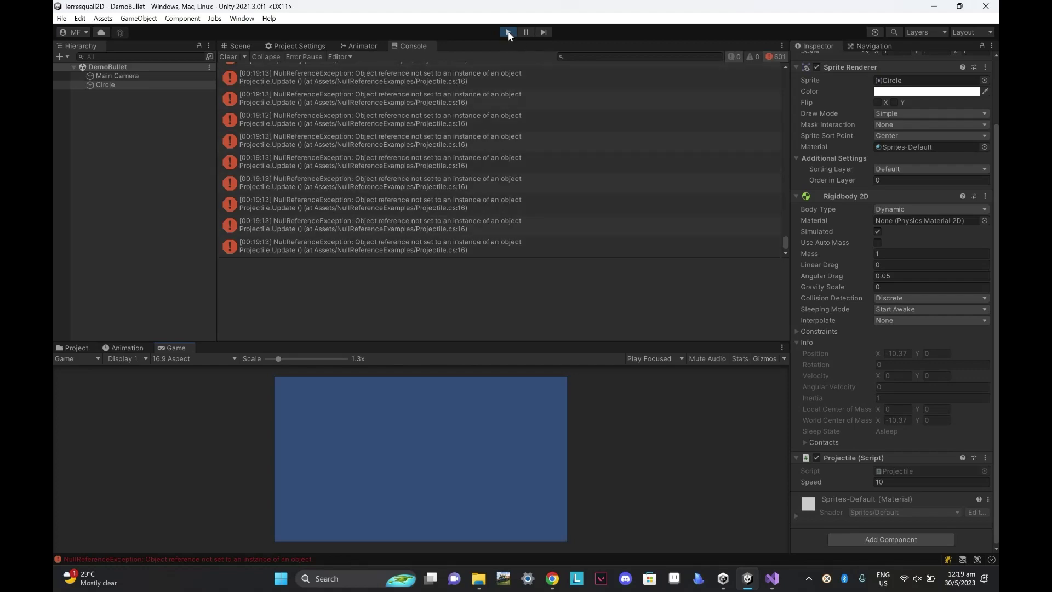
left_click(346, 125)
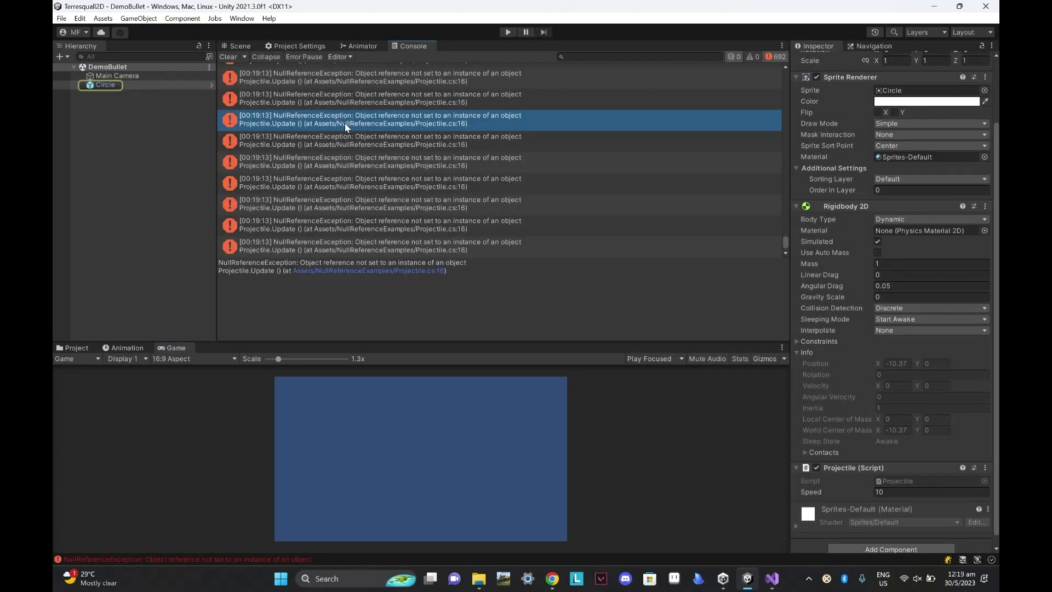
double_click(347, 125)
left_click(235, 163)
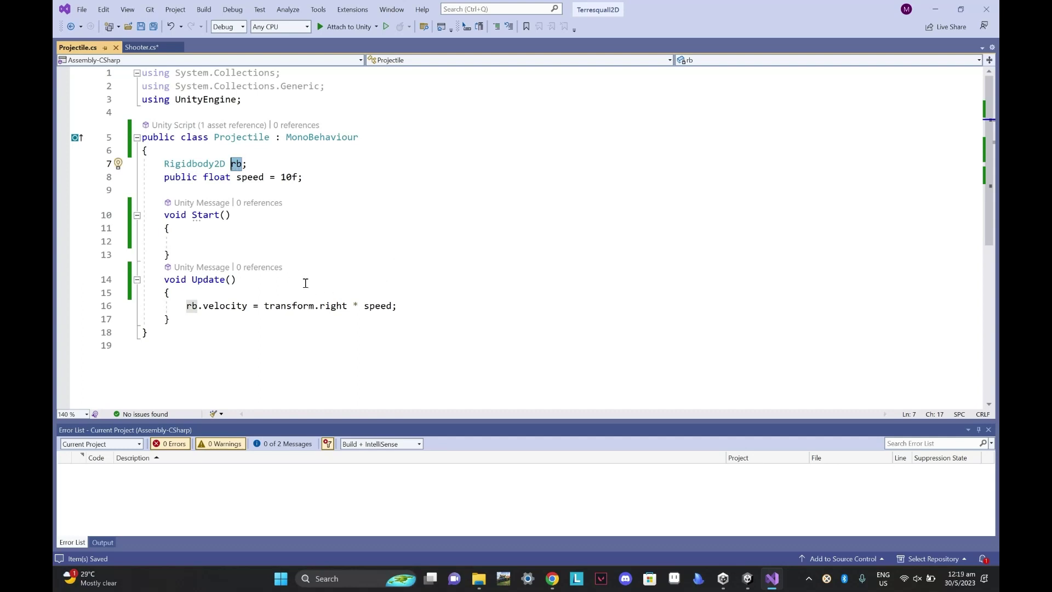
Highlight the failing rb.velocity access, then type rb = GetComponent<Rigidbody2D>(); inside Start
left_click(275, 337)
mouse_move(186, 305)
left_mouse_down()
mouse_move(394, 306)
mouse_move(248, 307)
left_mouse_up()
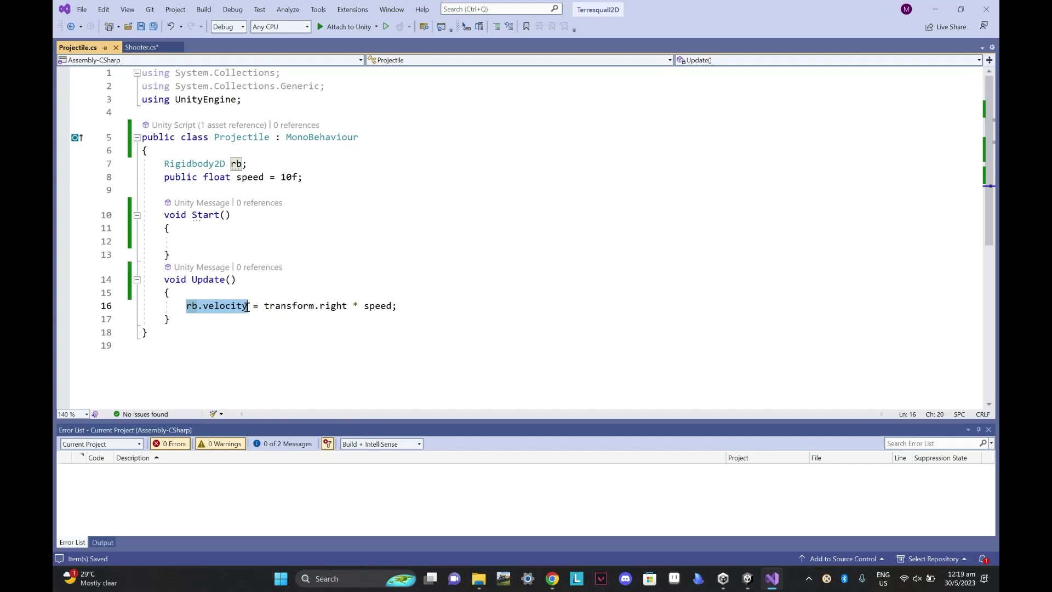
left_click(321, 331)
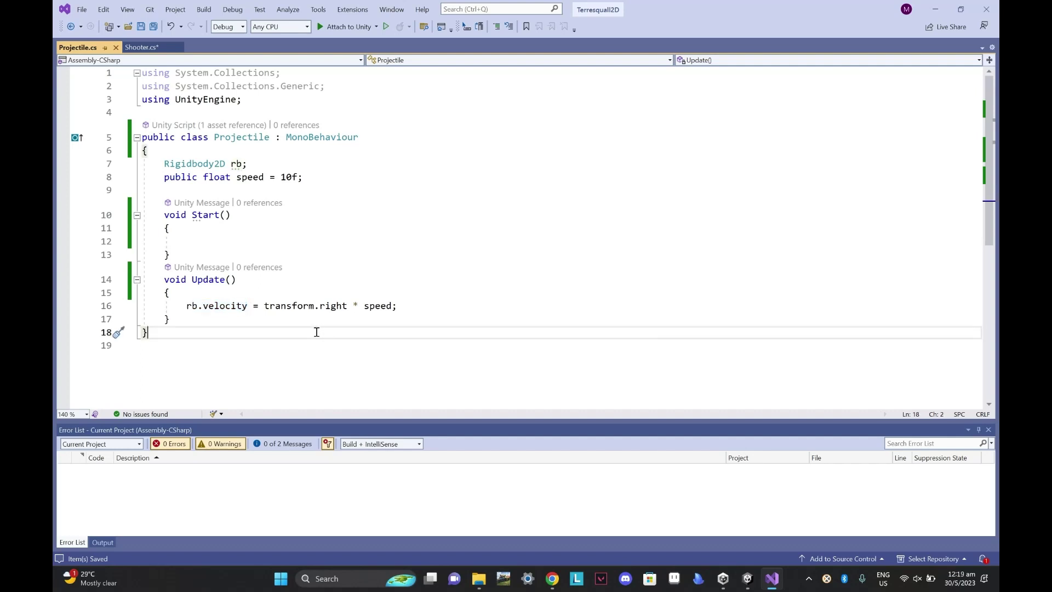
left_click(372, 232)
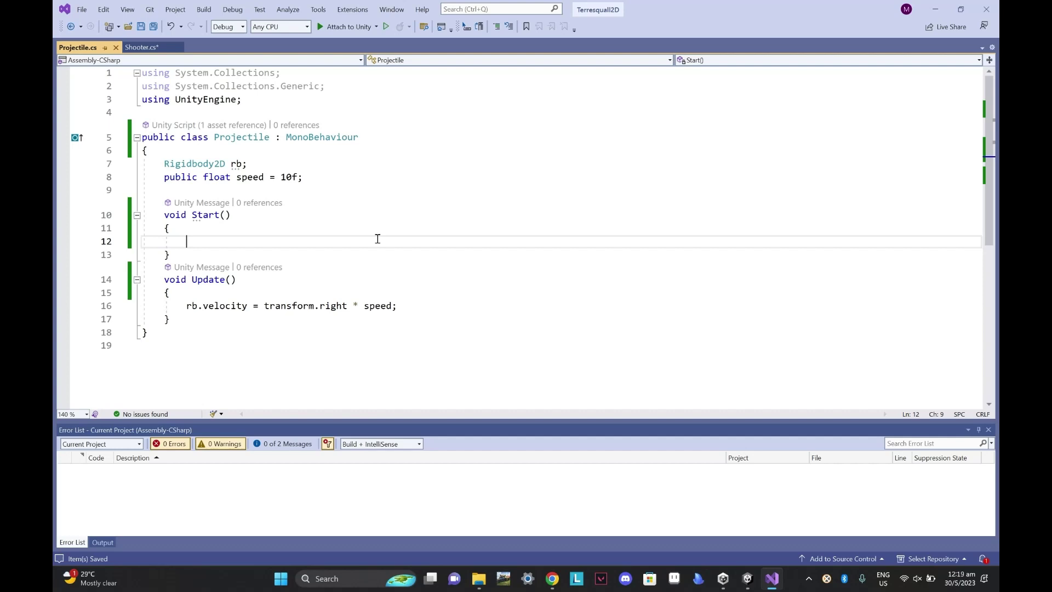
type("rb = GetComponent<Rigi")
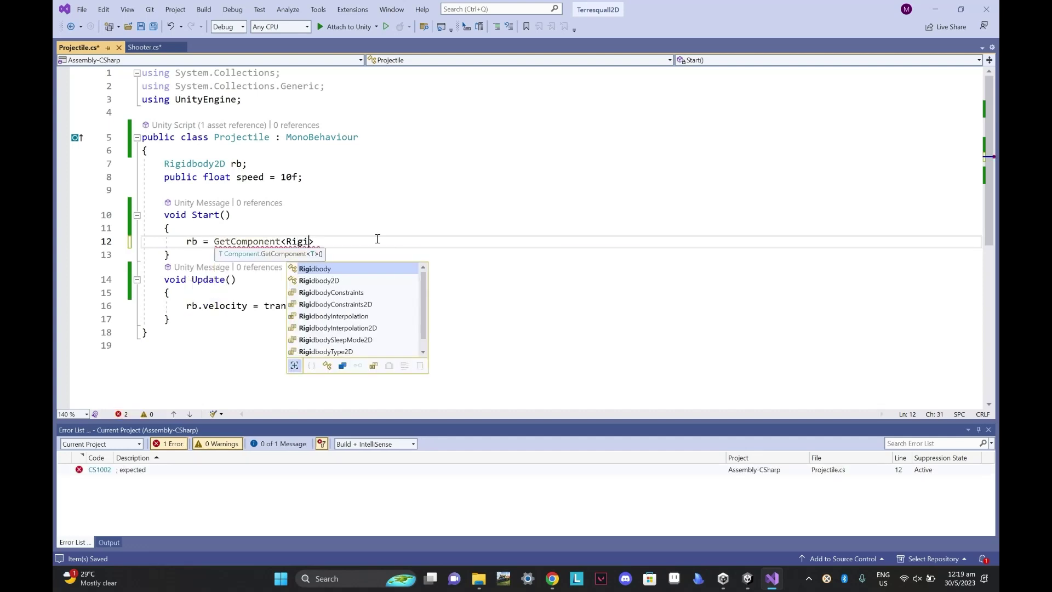
type("dbody2D();")
Back in Unity, enlarge the game view and run the game to test the GetComponent fix
key("alt+Tab")
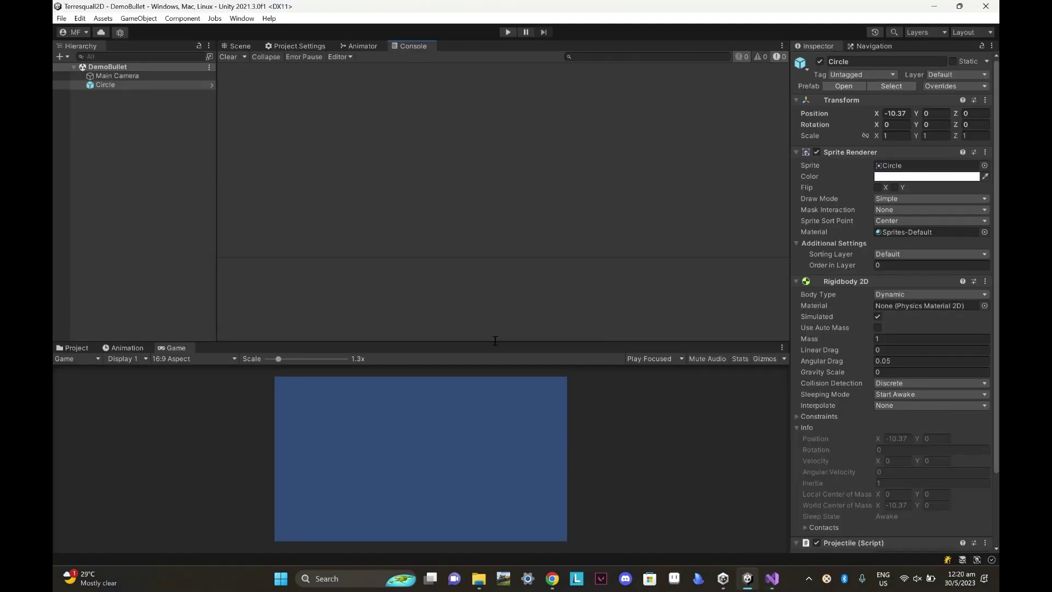
left_click_drag(494, 340, 521, 44)
left_click(507, 32)
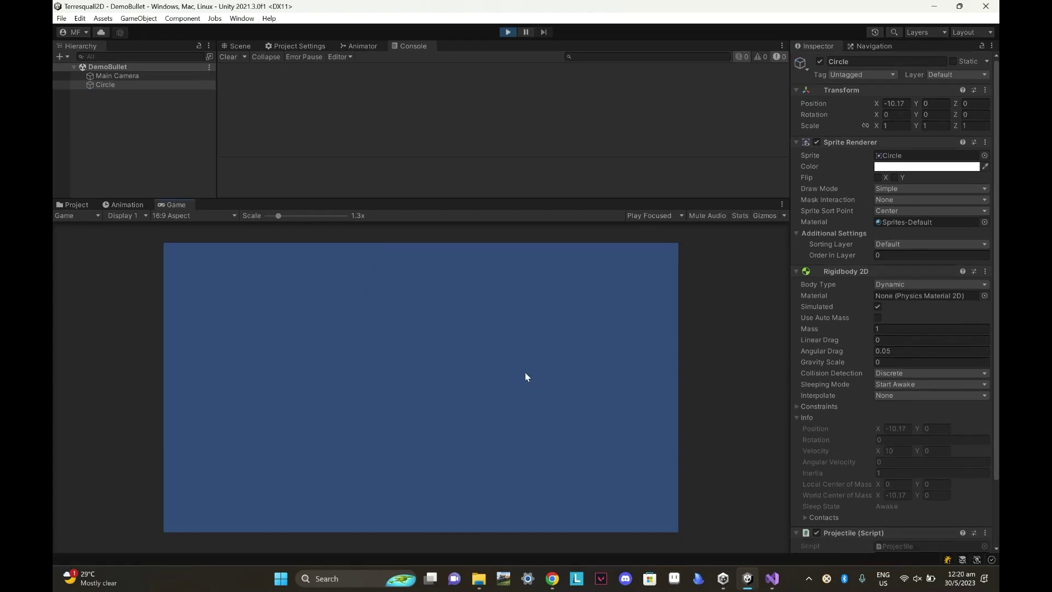
Remove the GetComponent line, make the rb field public and save Projectile.cs
key("alt+Tab")
key("Delete")
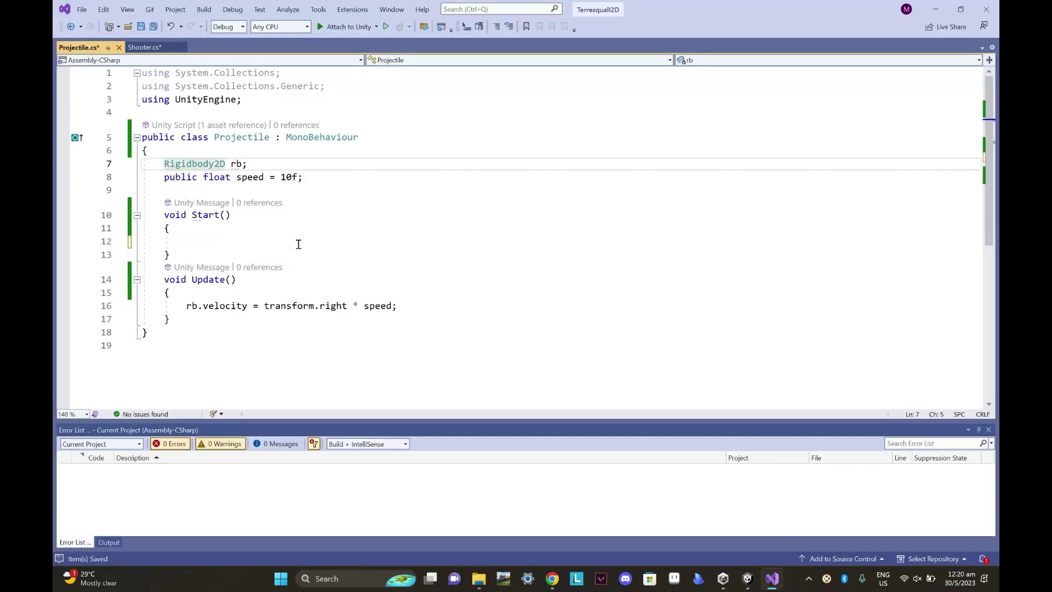
type("public")
key("ctrl+s")
key("alt+Tab")
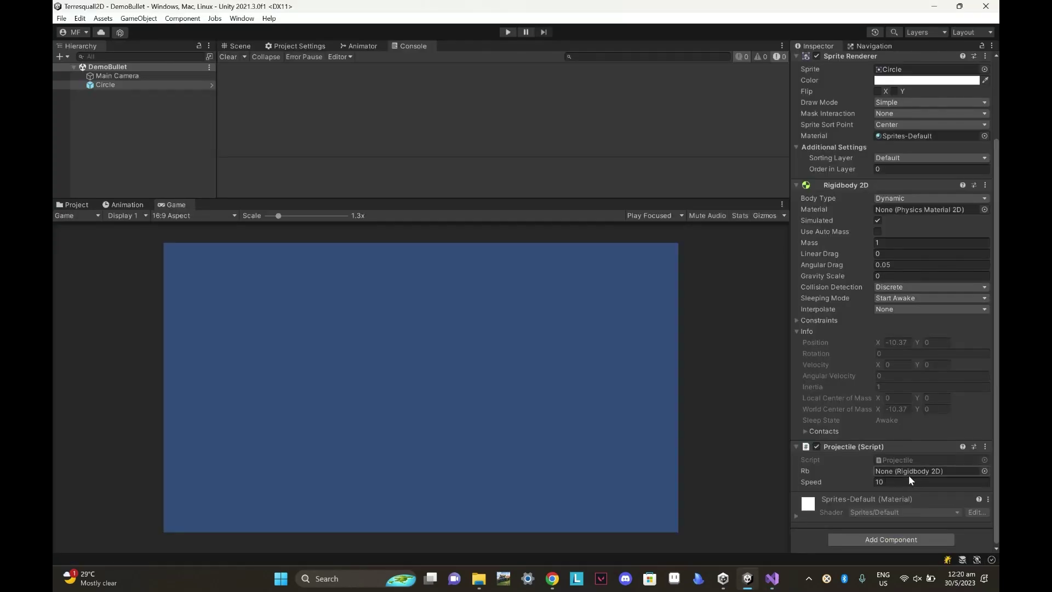
Drag the Circle's Rigidbody 2D into the Rb field and run the game to watch it move
left_click_drag(876, 184, 902, 472)
key("ctrl+p")
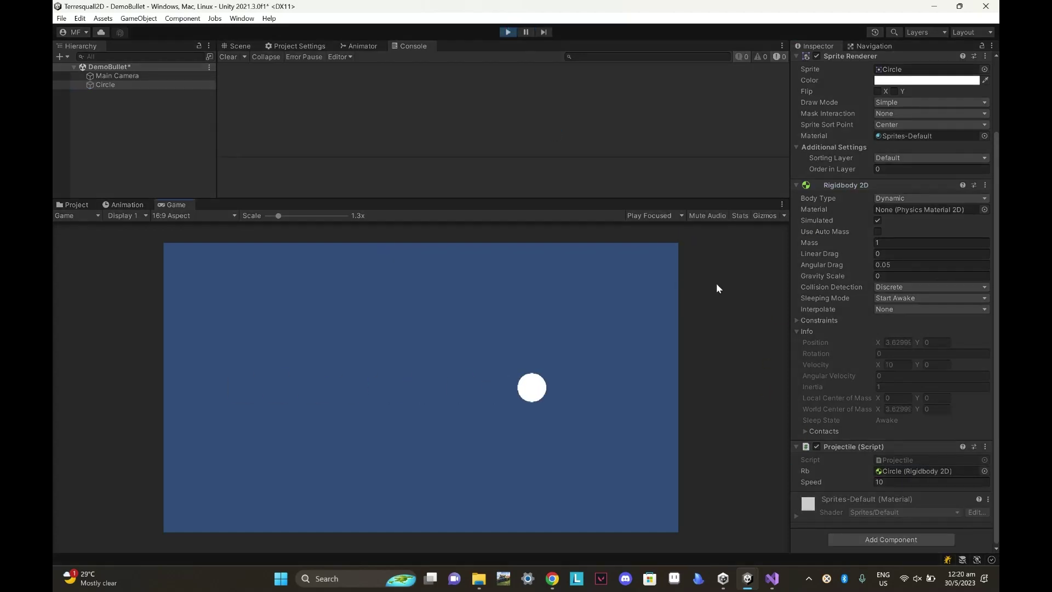
key("ctrl+p")
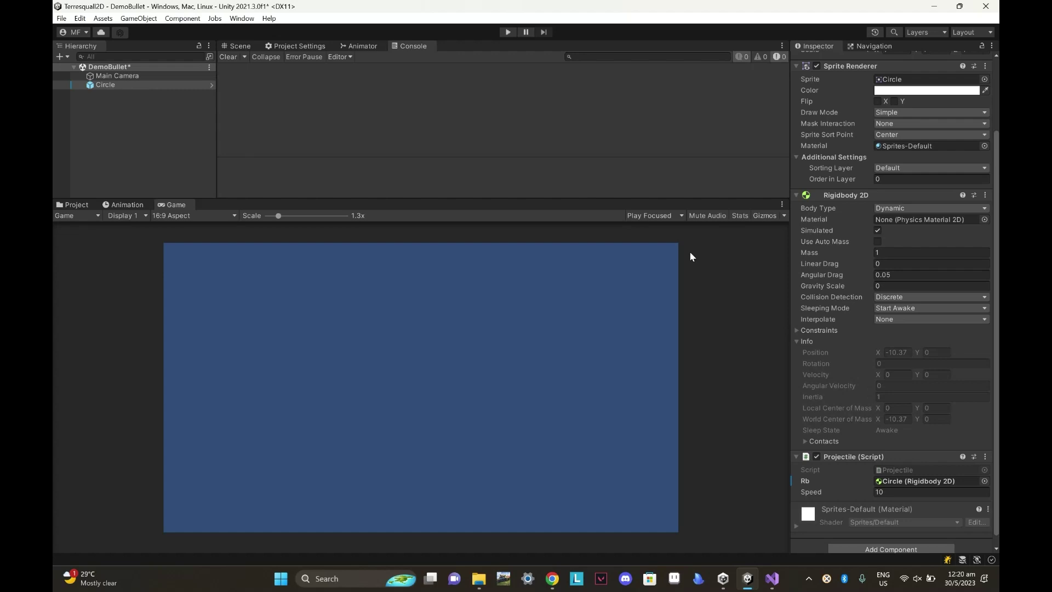
Remove the Rigidbody 2D component from the Circle and play the game again
scroll(742, 279, "up", 1)
scroll(833, 221, "down", 1)
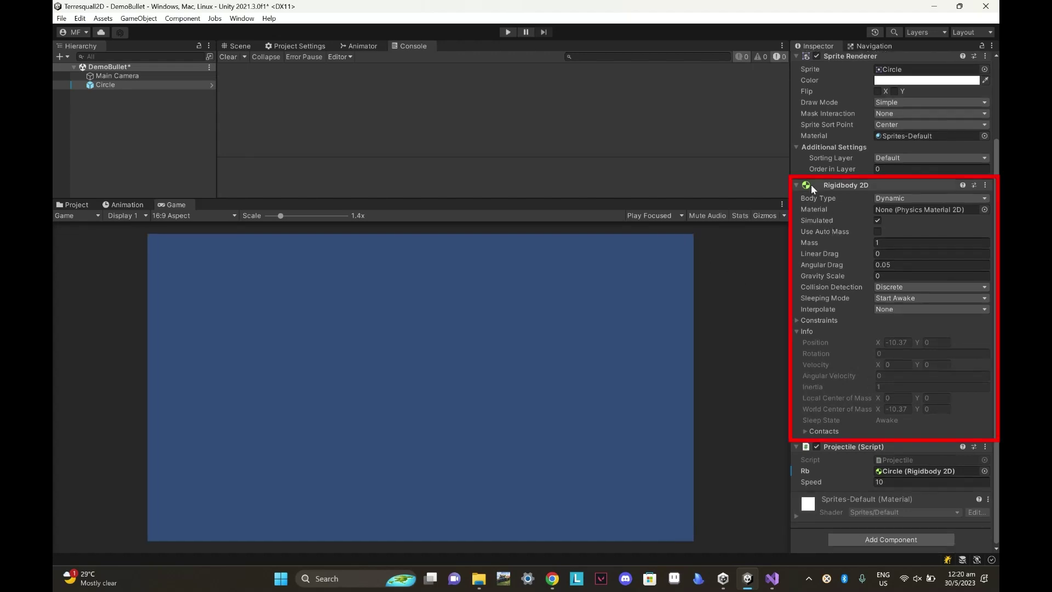
left_click(984, 185)
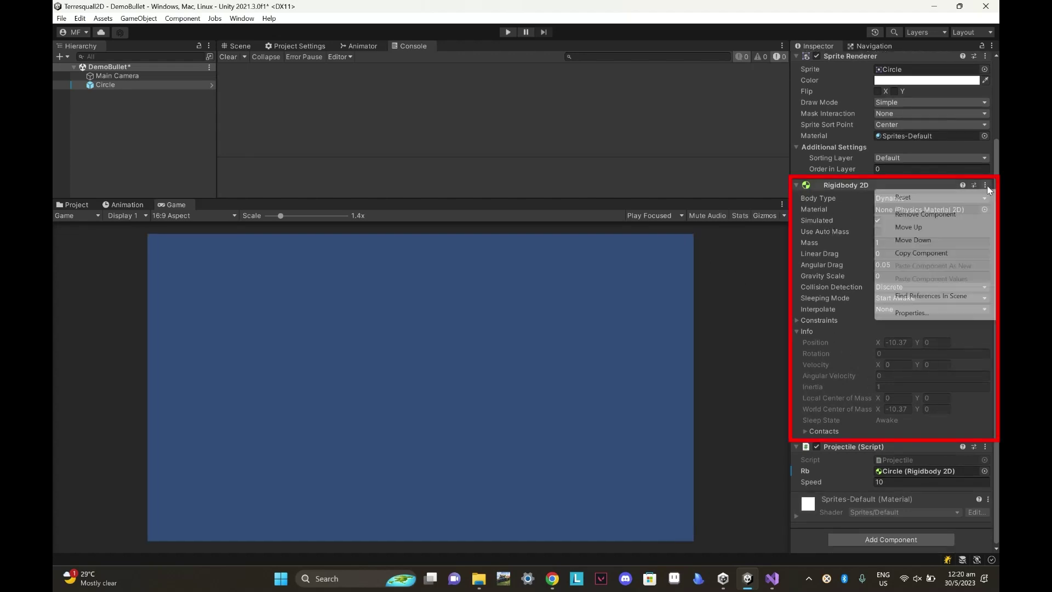
left_click(916, 215)
left_click(508, 31)
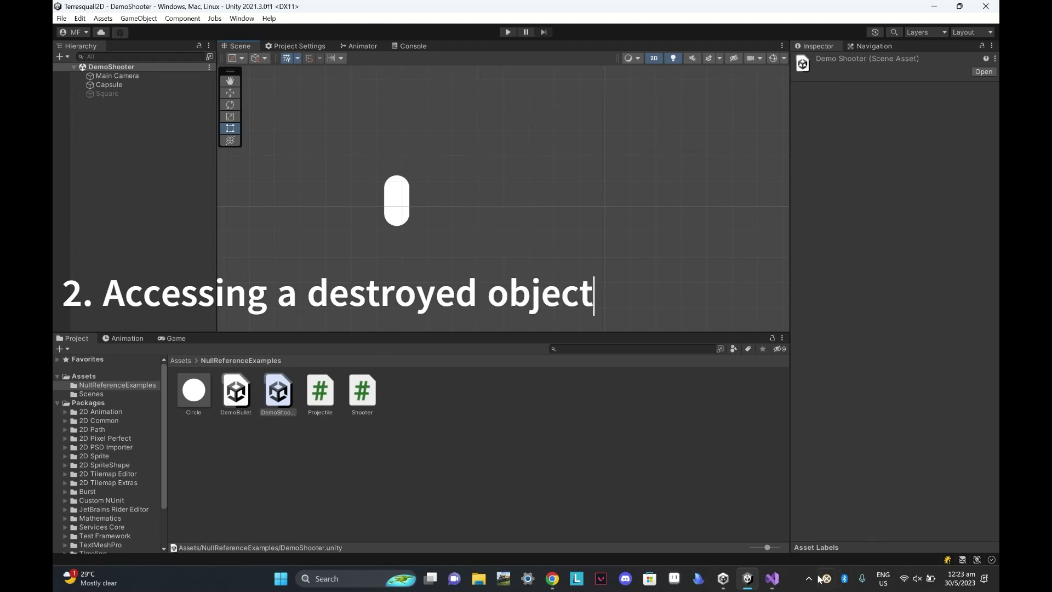
Walk through Shooter.cs Update: the Instantiate, Destroy, Space and LeftControl lines
left_click(772, 578)
scroll(731, 313, "down", 1)
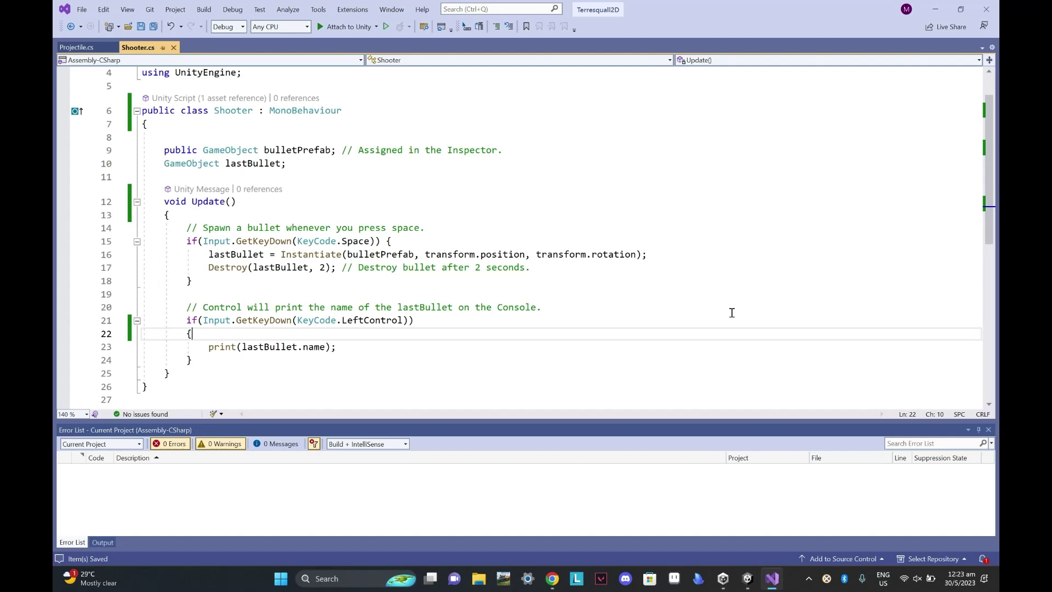
left_click_drag(280, 255, 591, 255)
left_click_drag(209, 267, 332, 269)
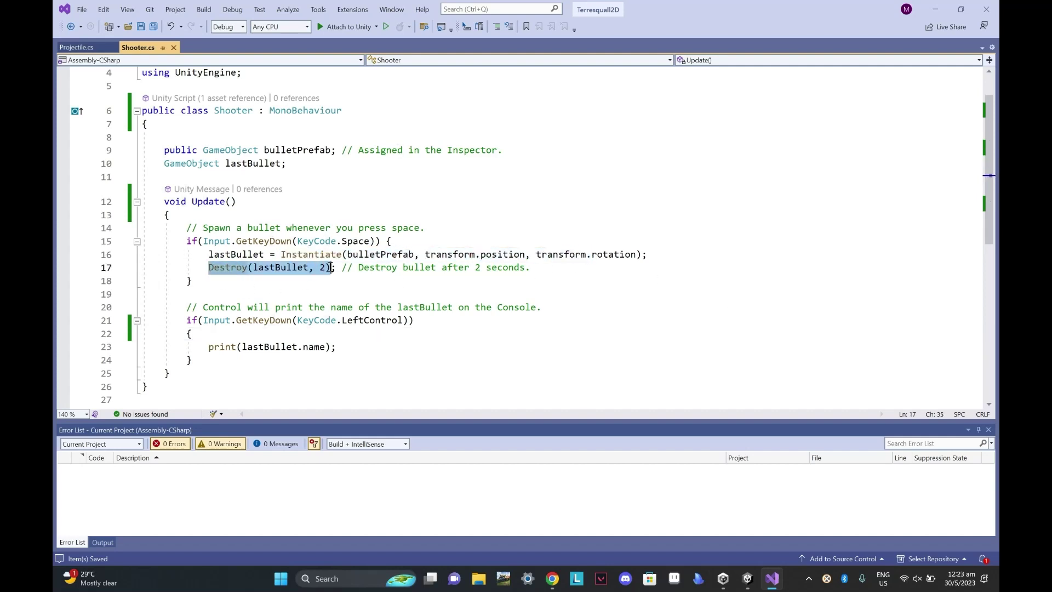
left_click(351, 241)
double_click(353, 241)
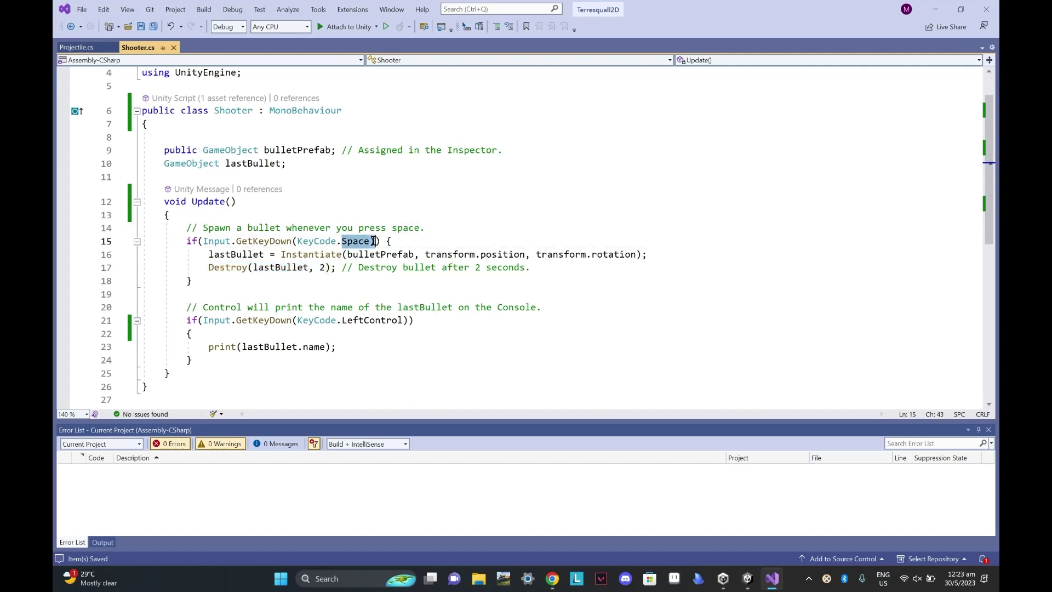
mouse_move(208, 347)
left_mouse_down()
mouse_move(331, 347)
mouse_move(405, 319)
left_mouse_up()
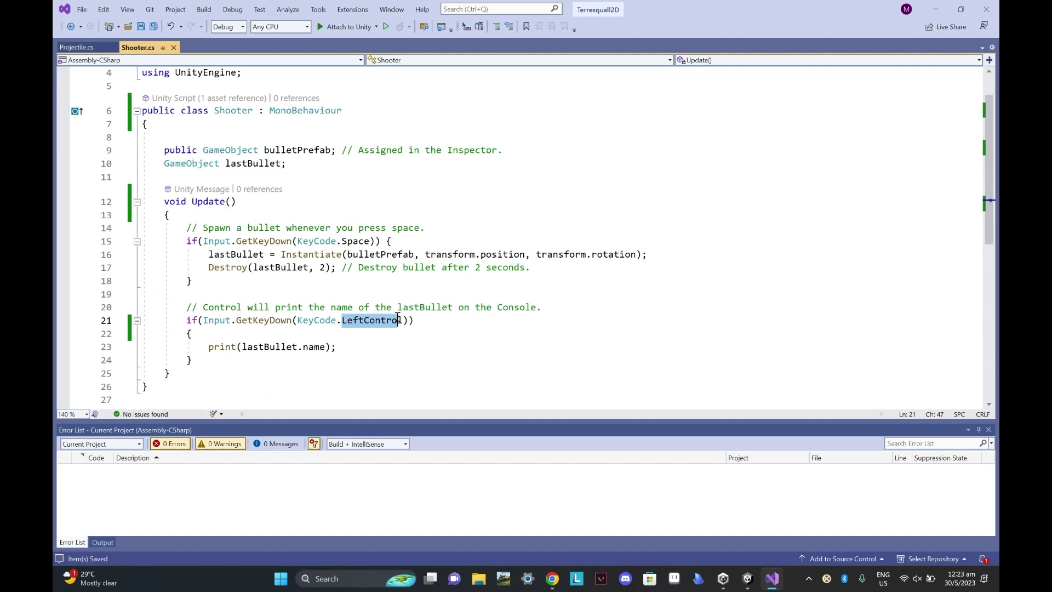
Fire several bullets with Space and log the last bullet's name until MissingReferenceExceptions appear
key("alt+Tab")
key("space")
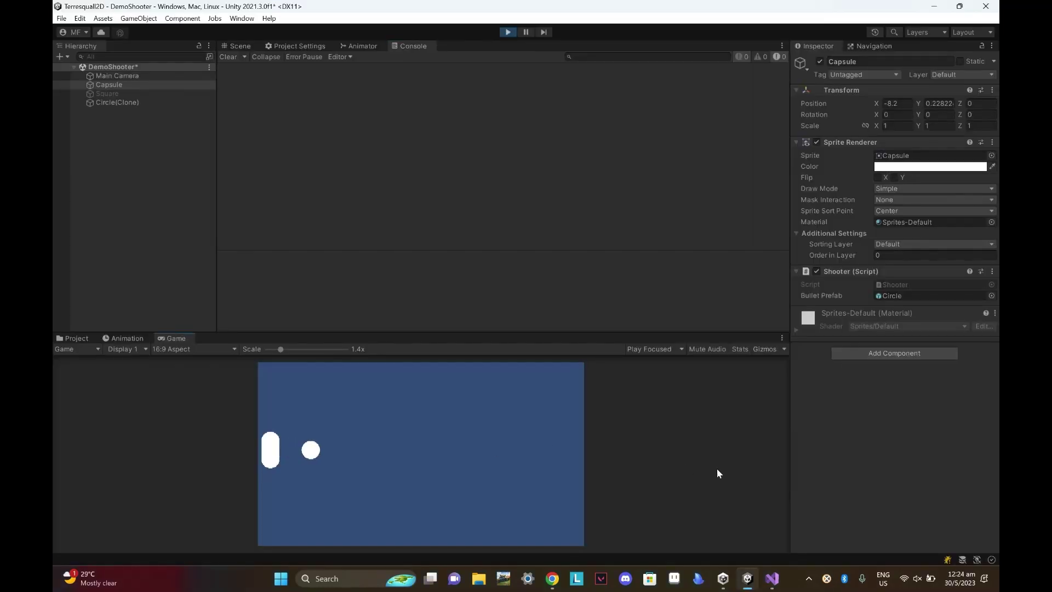
key("space")
key("space")
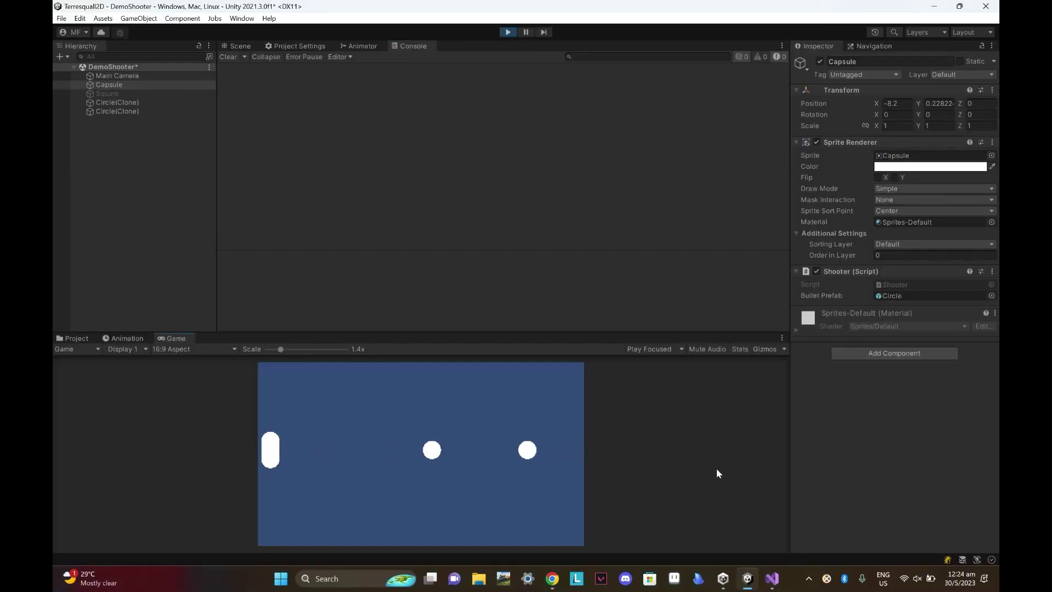
key("space")
key("space")
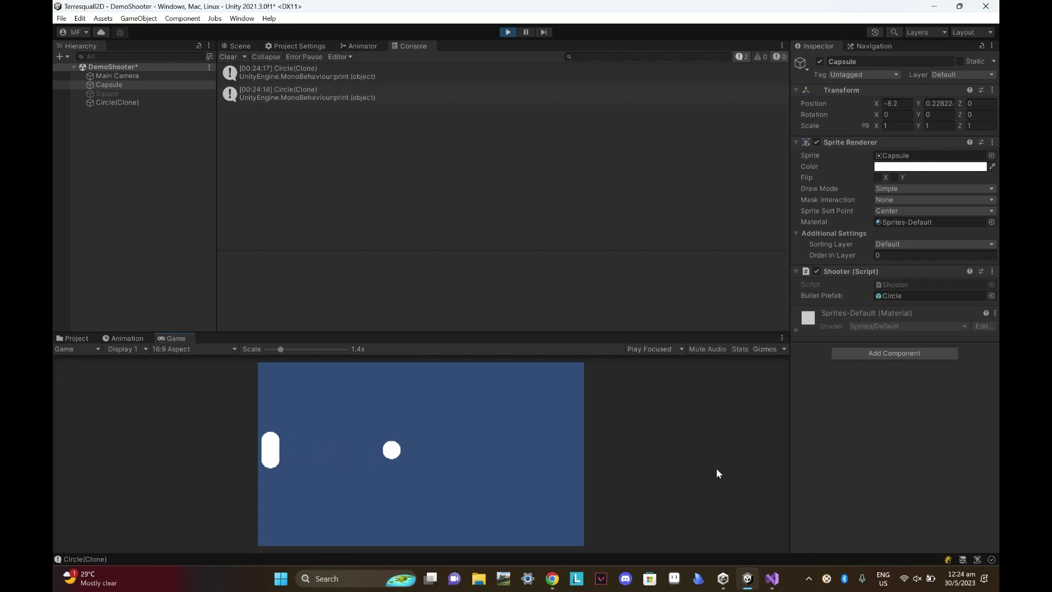
key("space")
key("space")
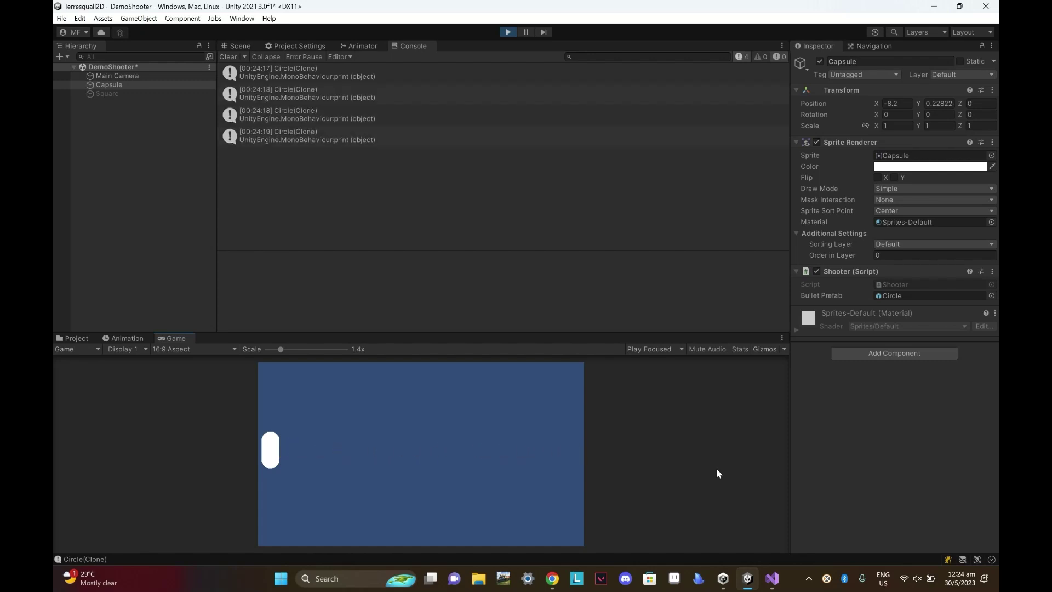
key("space")
key("space")
key("space")
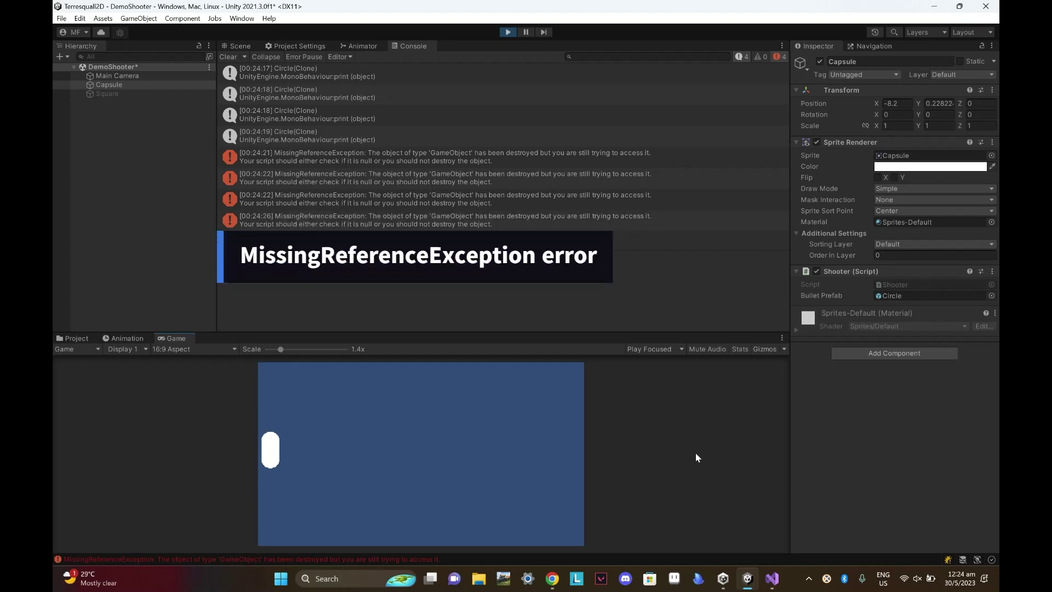
key("space")
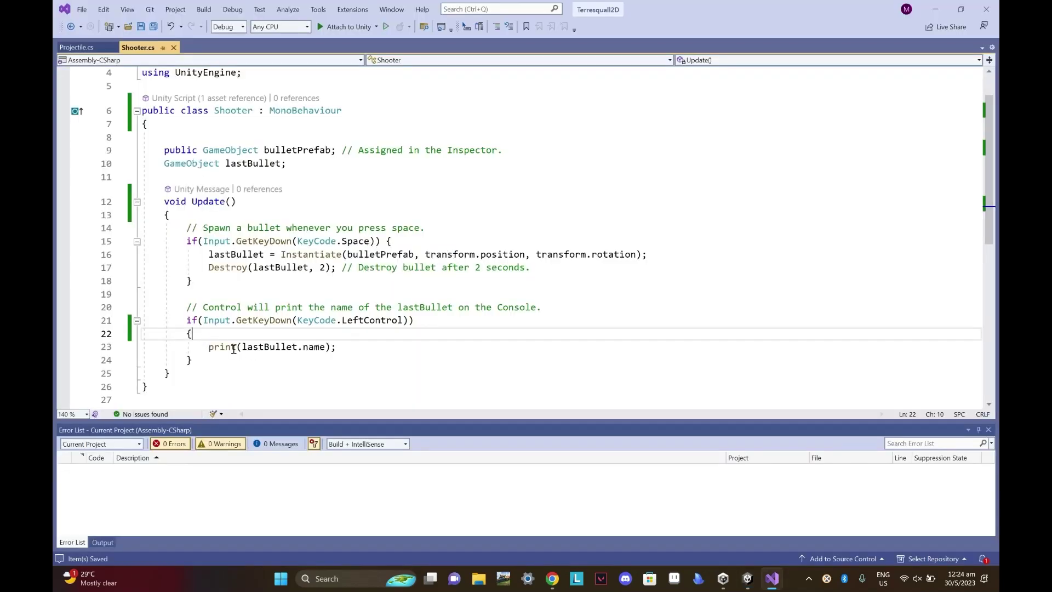
Add && lastBullet != null to the LeftControl print condition and save Shooter.cs
left_click_drag(242, 347, 299, 346)
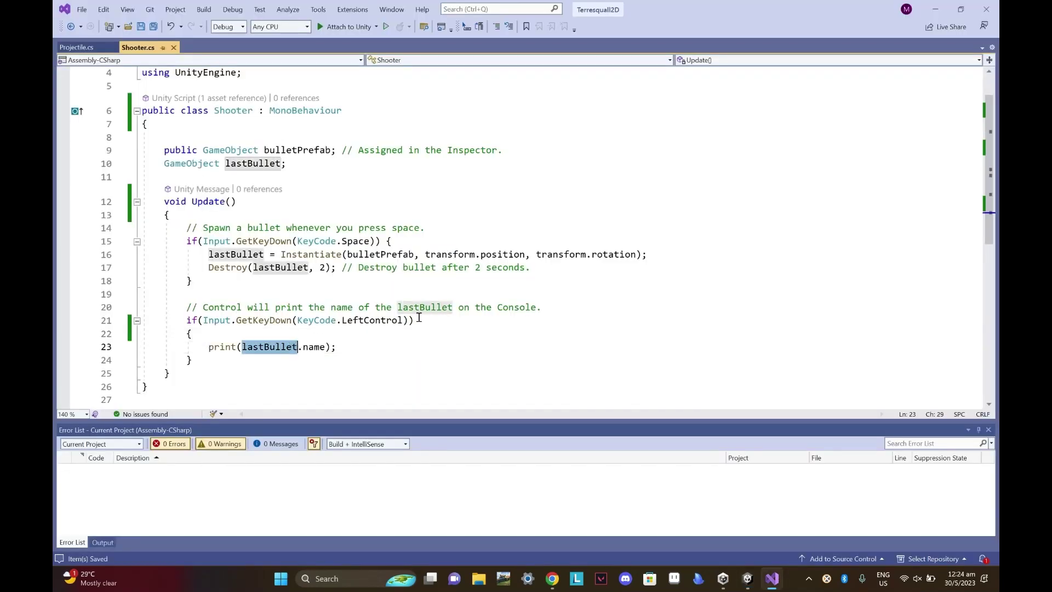
left_click_drag(208, 267, 333, 269)
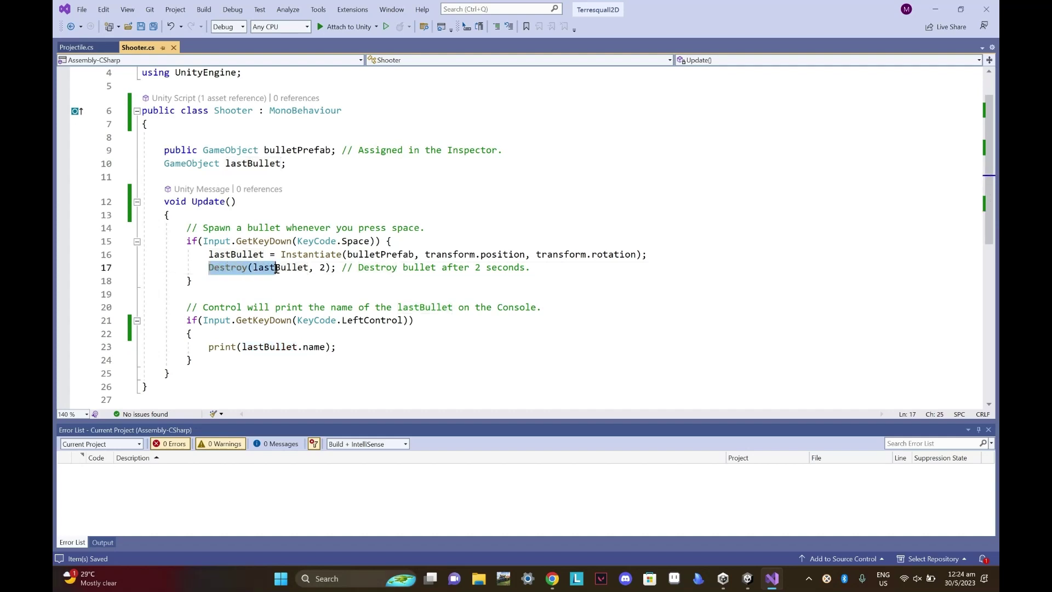
left_click(324, 305)
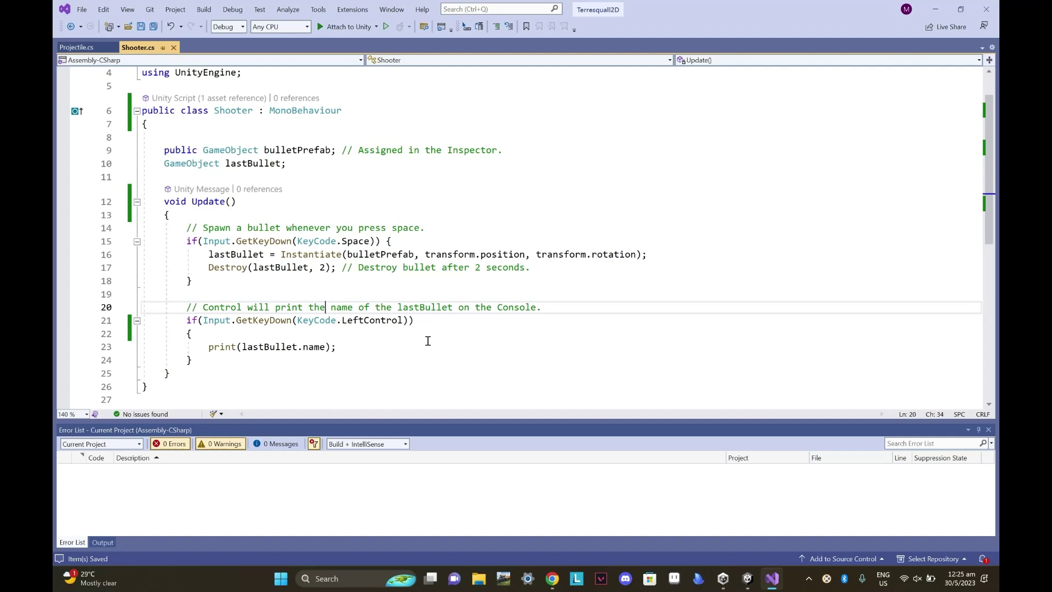
key("Down")
key("End")
key("Left")
type("&& lastBullet !=")
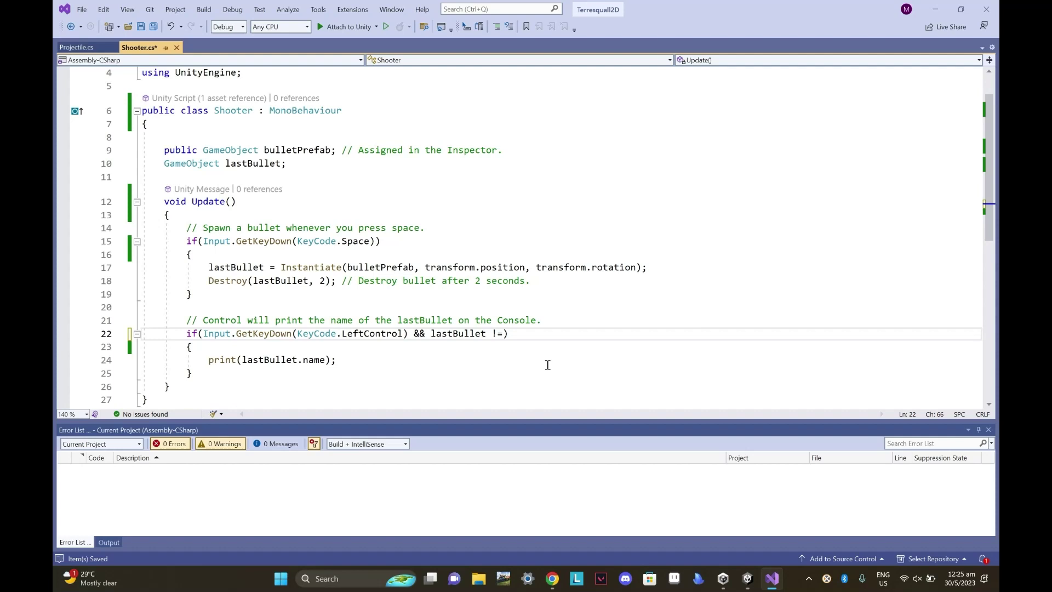
type(" null")
key("ctrl+s")
Rerun the game in Unity to confirm bullet names log without errors
key("alt+Tab")
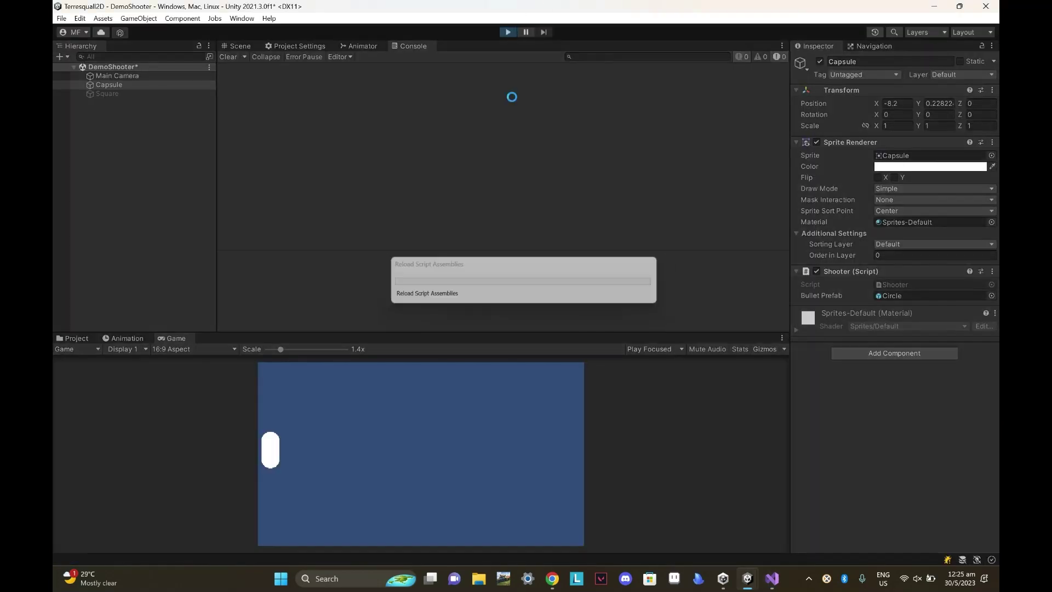
left_click(465, 430)
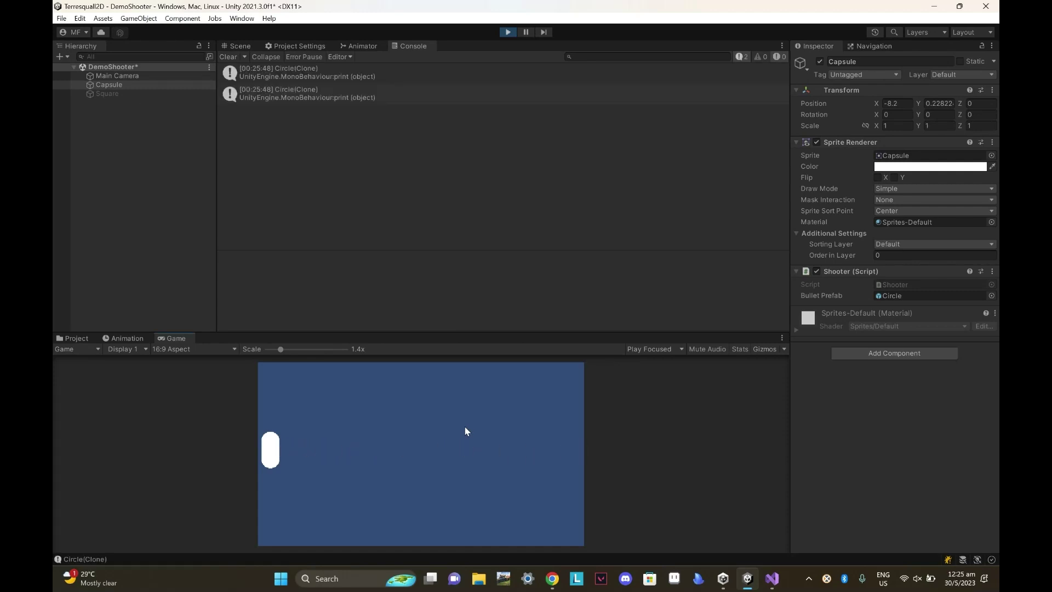
key("ctrl+p")
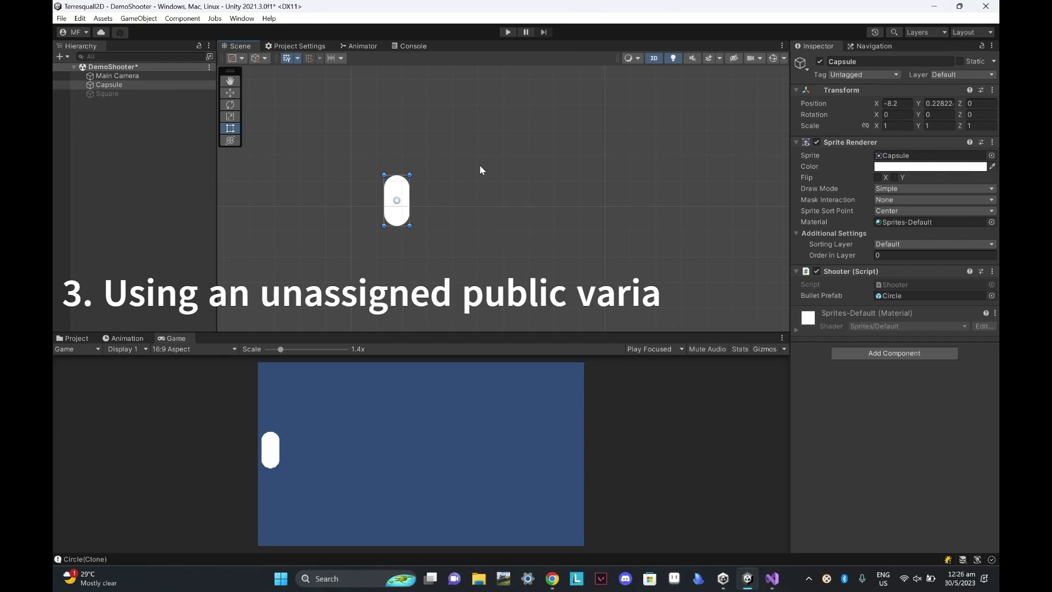
Leave the Bullet Prefab empty, run the game and inspect the UnassignedReferenceException stack trace
left_click(991, 295)
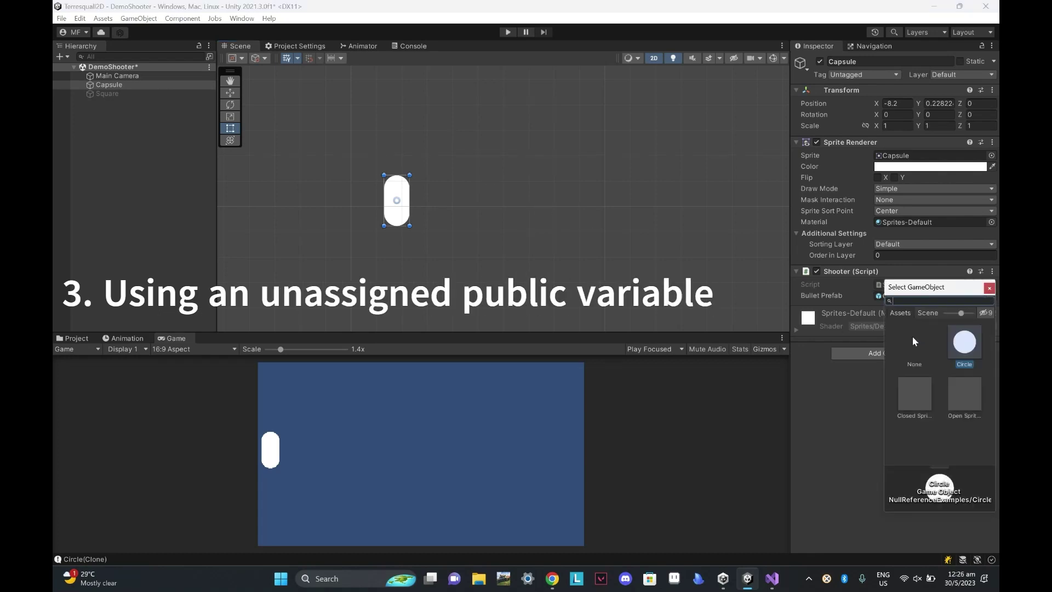
double_click(914, 341)
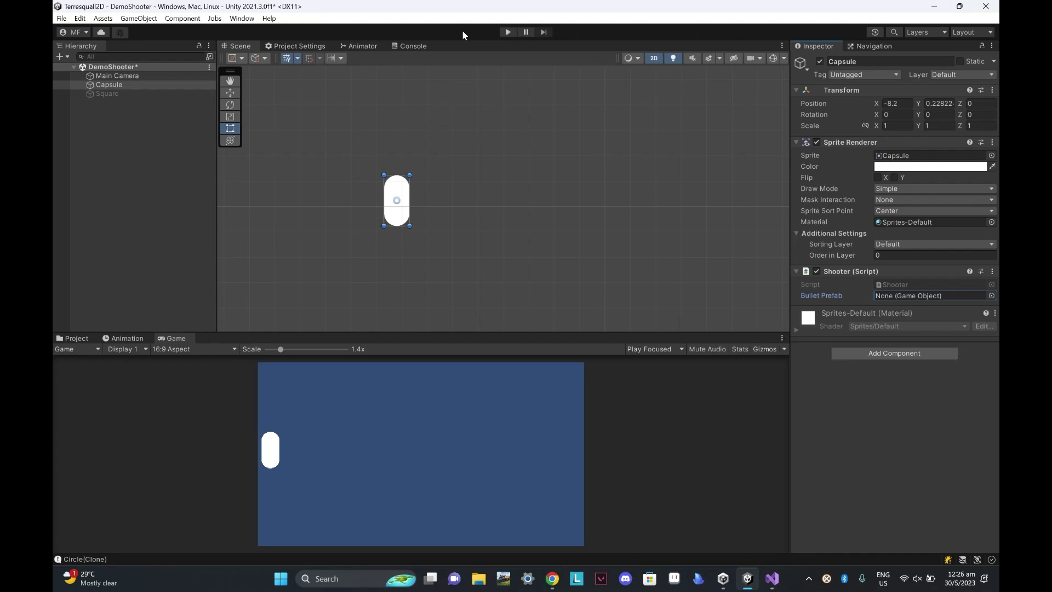
left_click(415, 45)
left_click(508, 31)
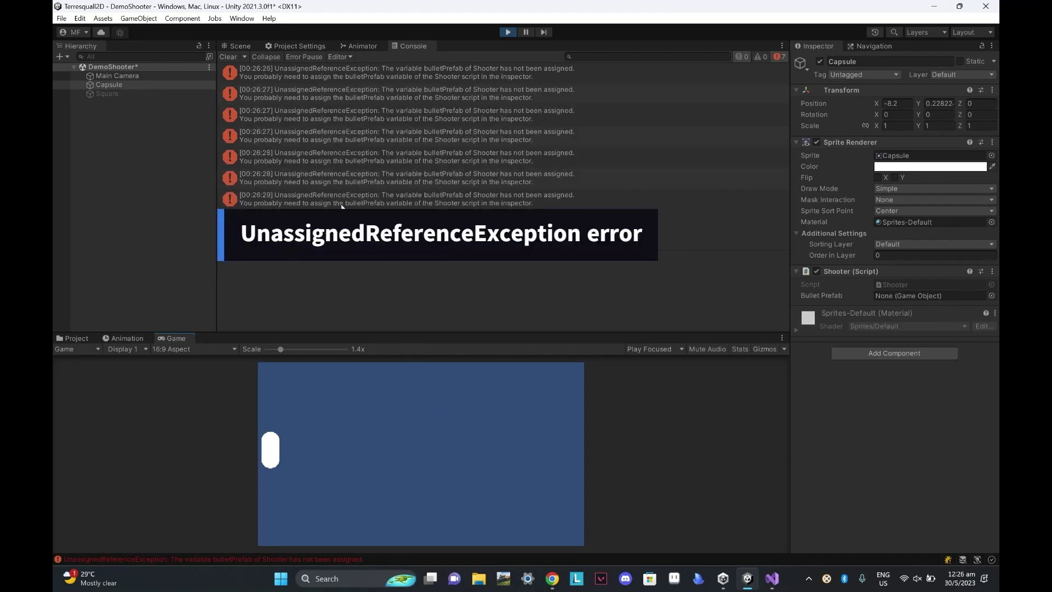
left_click(342, 203)
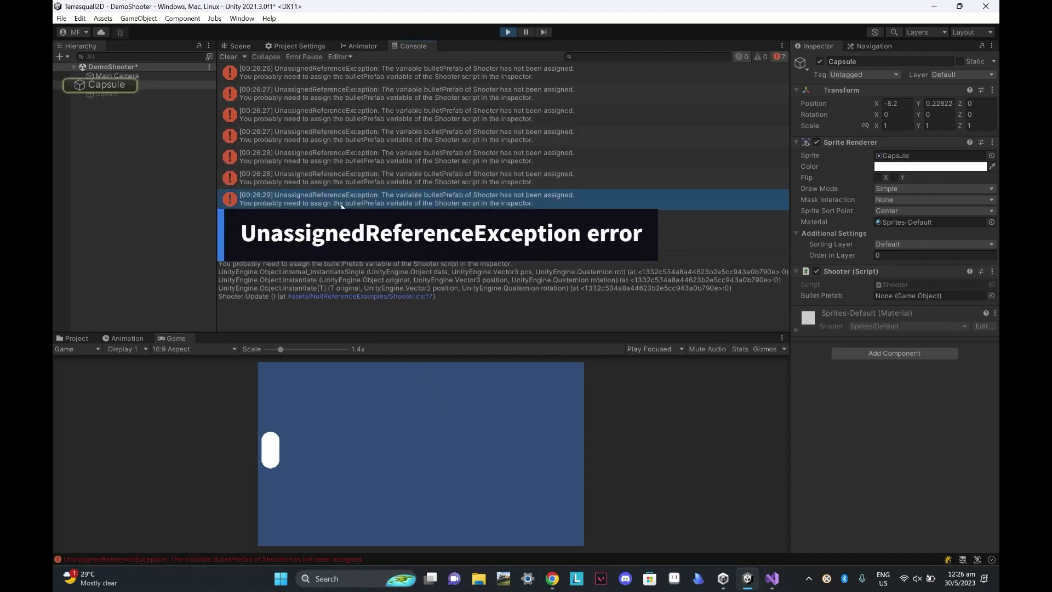
left_click(509, 31)
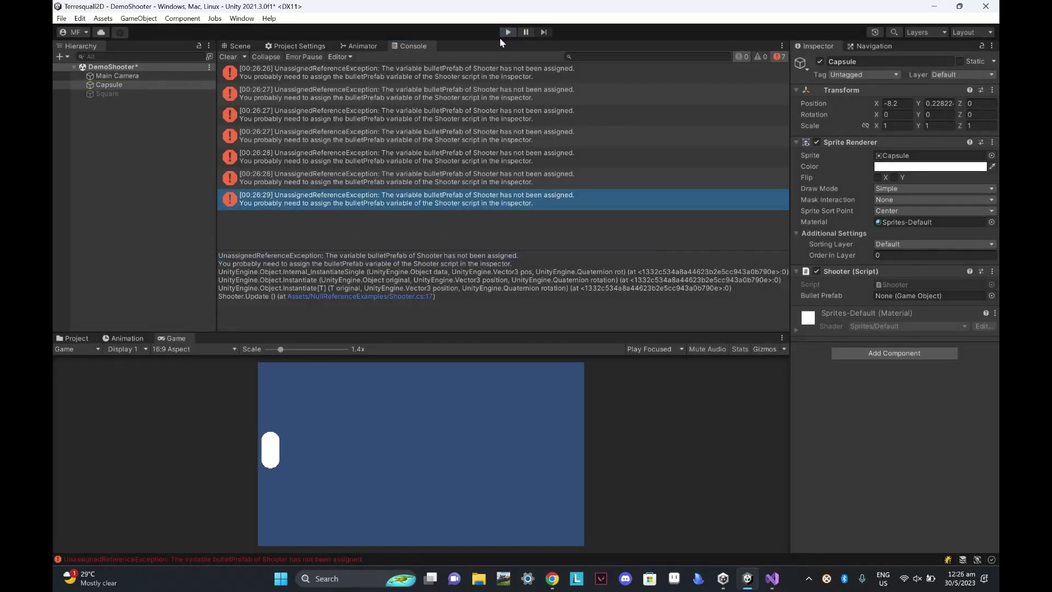
Clear the console and drag the Circle asset into the Shooter's Bullet Prefab field
left_click(76, 339)
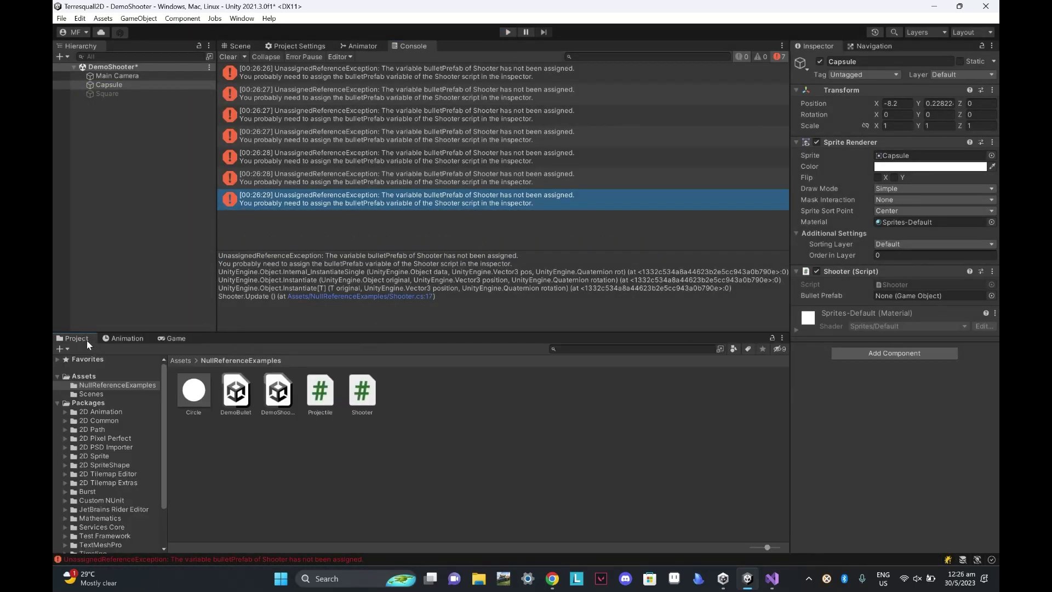
left_click(228, 57)
mouse_move(194, 390)
left_mouse_down()
mouse_move(255, 412)
mouse_move(899, 300)
left_mouse_up()
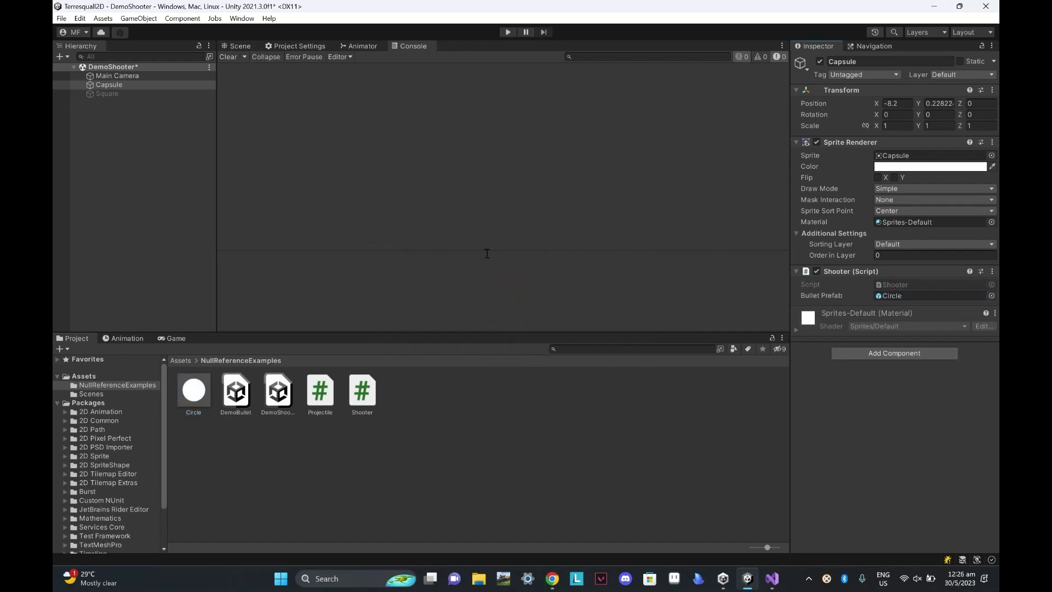
Add a bulletPrefab != null condition to the spawn code, fire bullets, then set Bullet Prefab to None
type("&&")
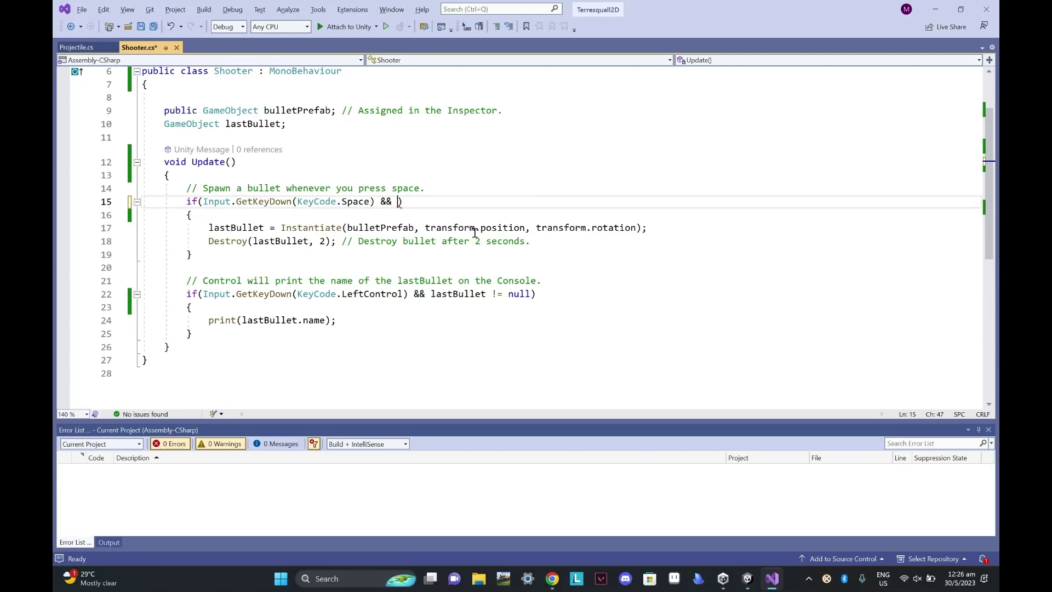
type("bu ")
type("null")
key("Tab")
key("alt+Tab")
key("space")
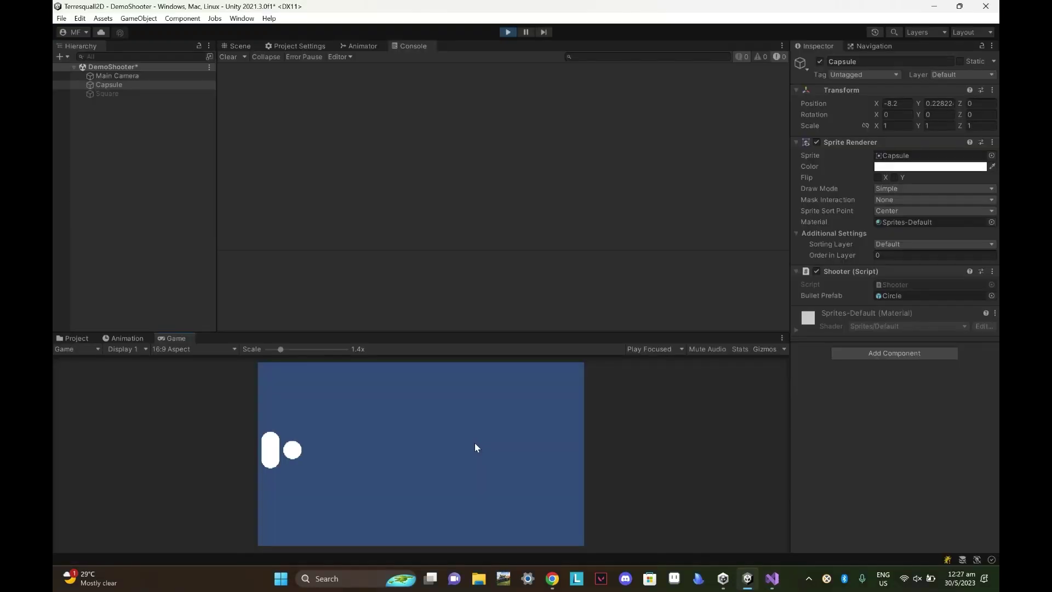
key("space")
key("space")
left_click(991, 295)
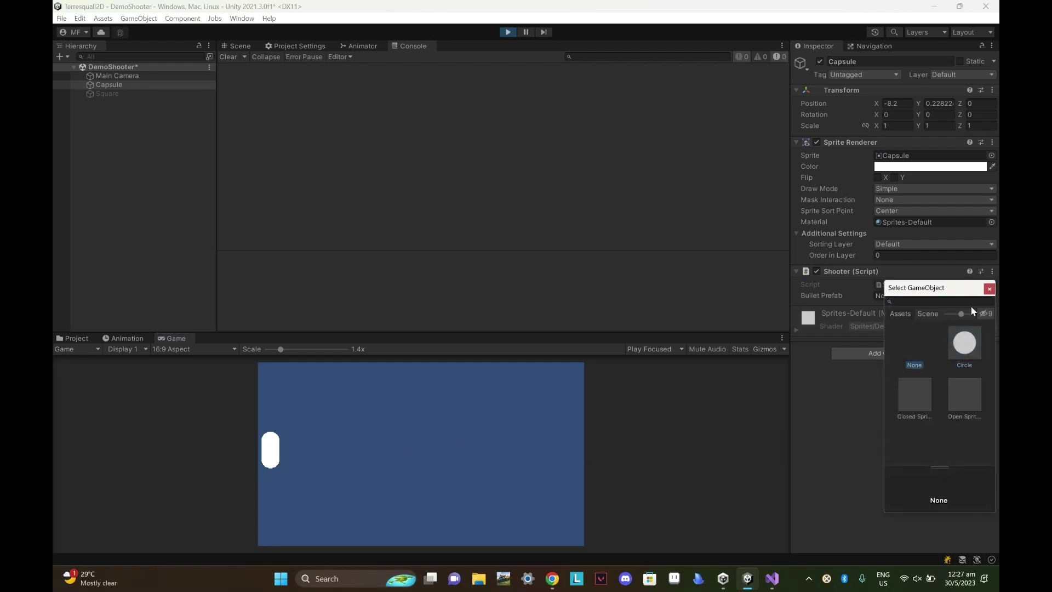
left_click(988, 288)
Move the bulletPrefab != null condition into a new if statement above the spawn code
key("alt+Tab")
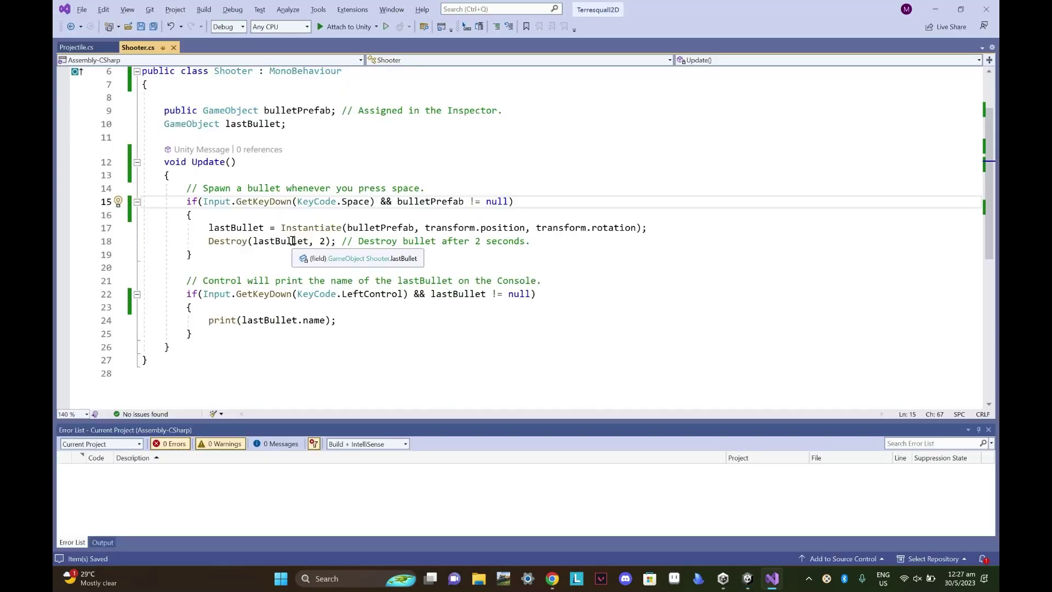
left_click(192, 215)
key("Return")
type("if(")
left_click_drag(408, 201, 512, 201)
key("ctrl+x")
key("ctrl+v")
Add the if braces and an else logging "bullet doesnt exist", save, and run the game
type("{")
key("Return")
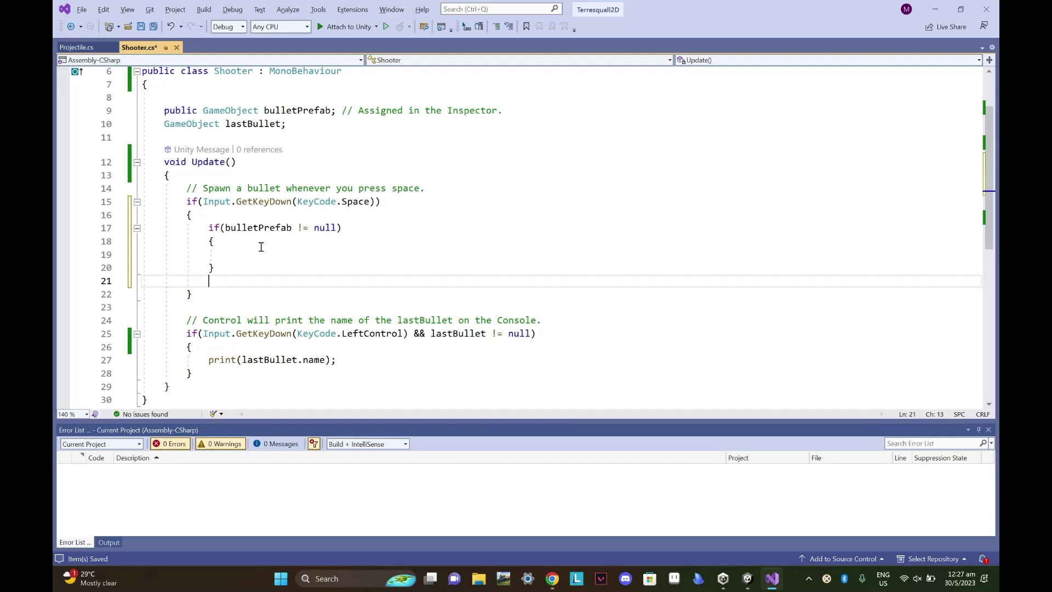
key("ctrl+v")
type("elseDebug.Log(")
type("\"bullet d")
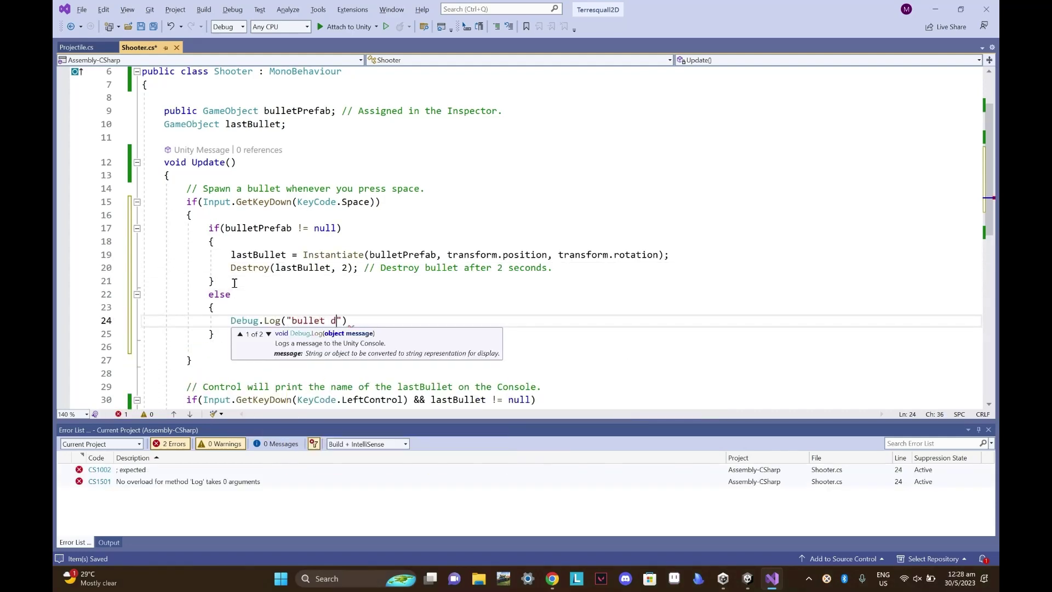
type("oesnt exist\");")
key("ctrl+s")
key("alt+Tab")
left_click(508, 32)
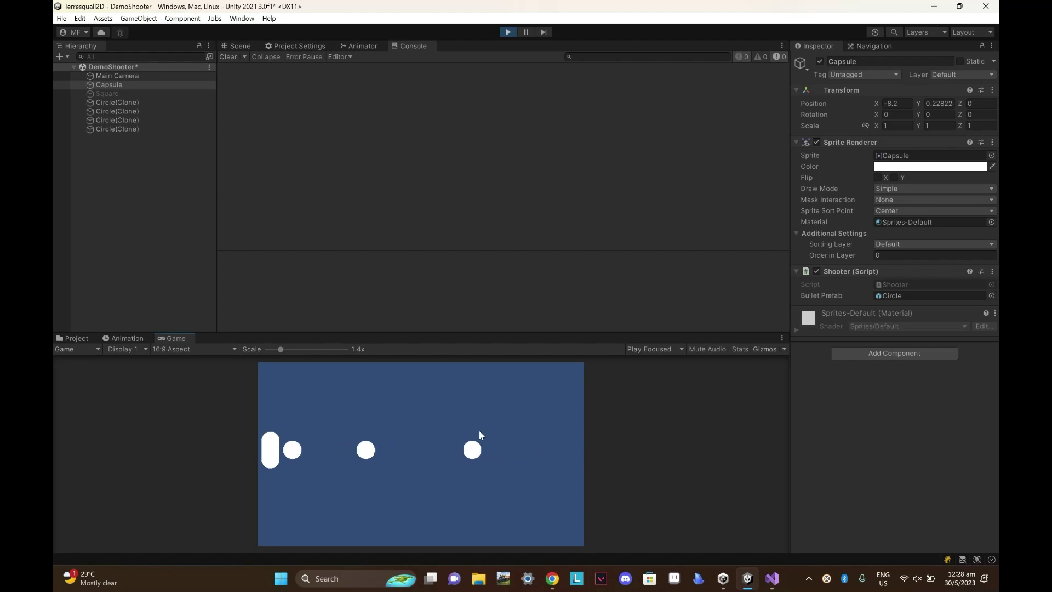
Set the Capsule's Bullet Prefab to None and toggle Play mode to test firing without it
left_click(991, 295)
left_click(527, 437)
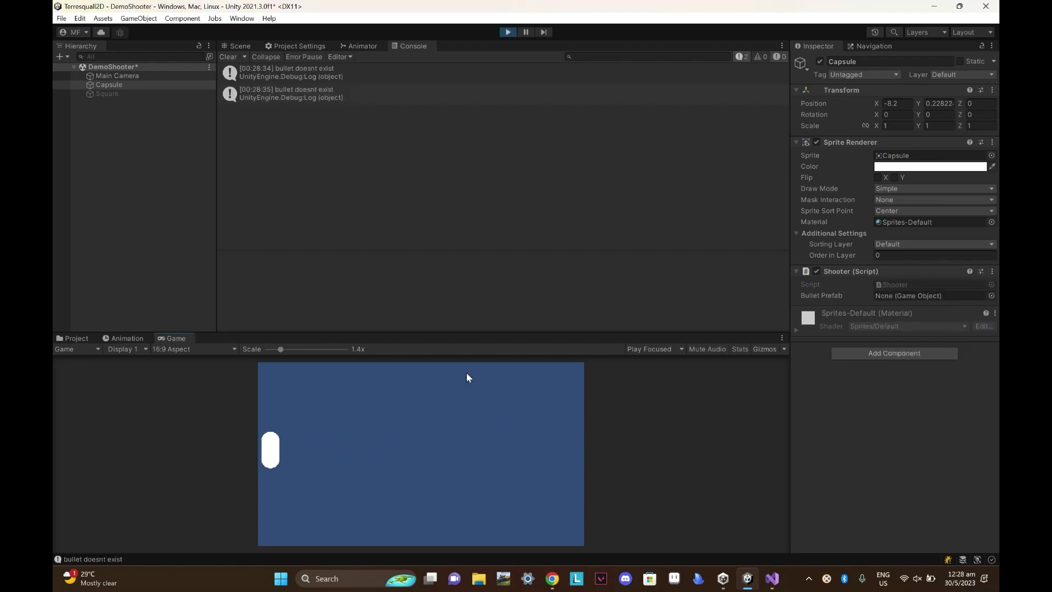
key("ctrl+p")
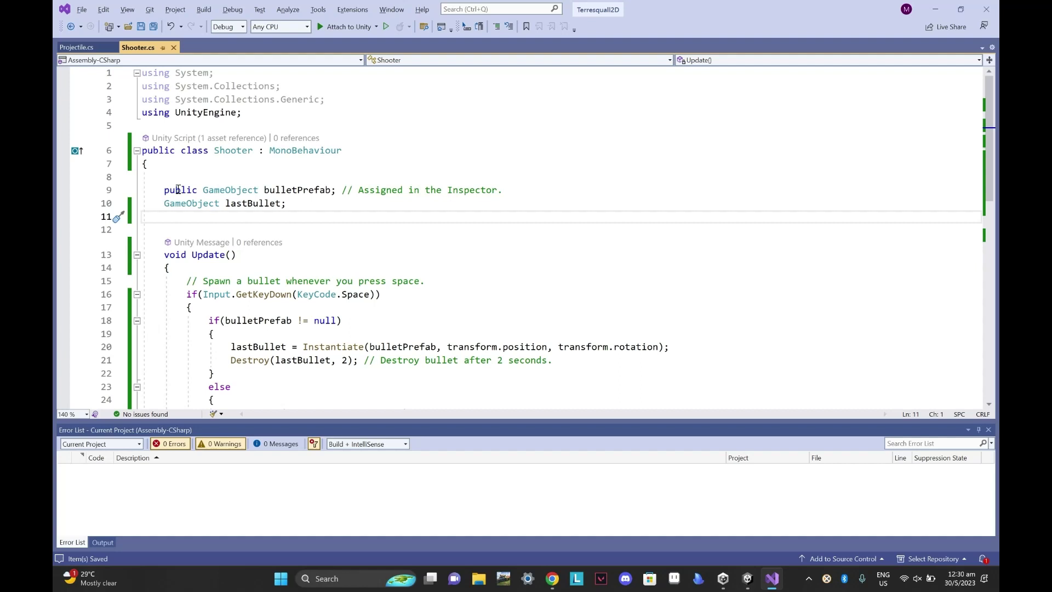
Highlight the lastBullet and bulletPrefab field declarations, then their != null checks in Shooter.cs
left_click_drag(165, 203, 285, 204)
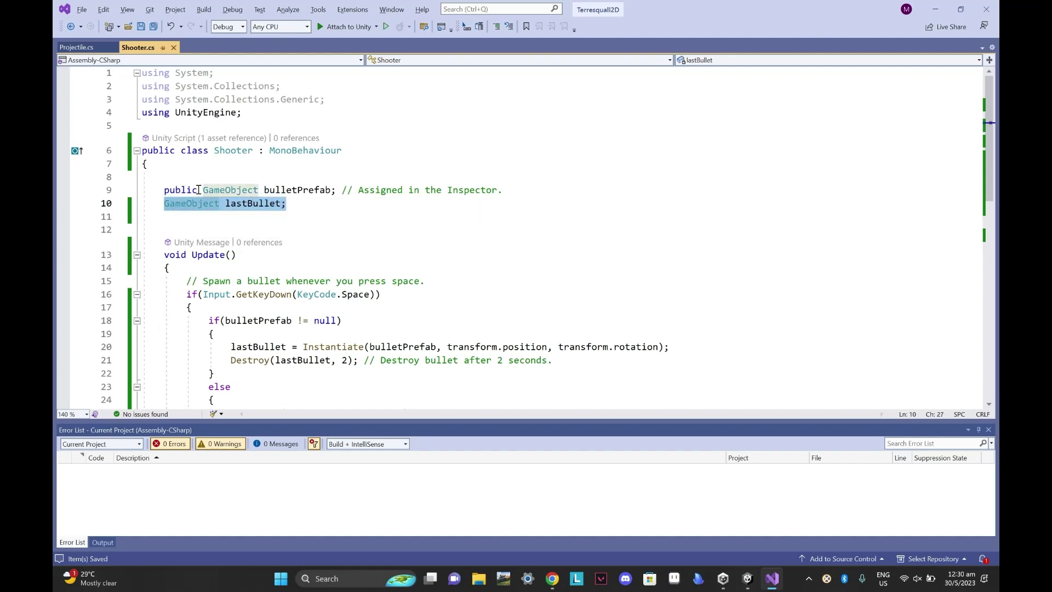
left_click_drag(164, 190, 333, 189)
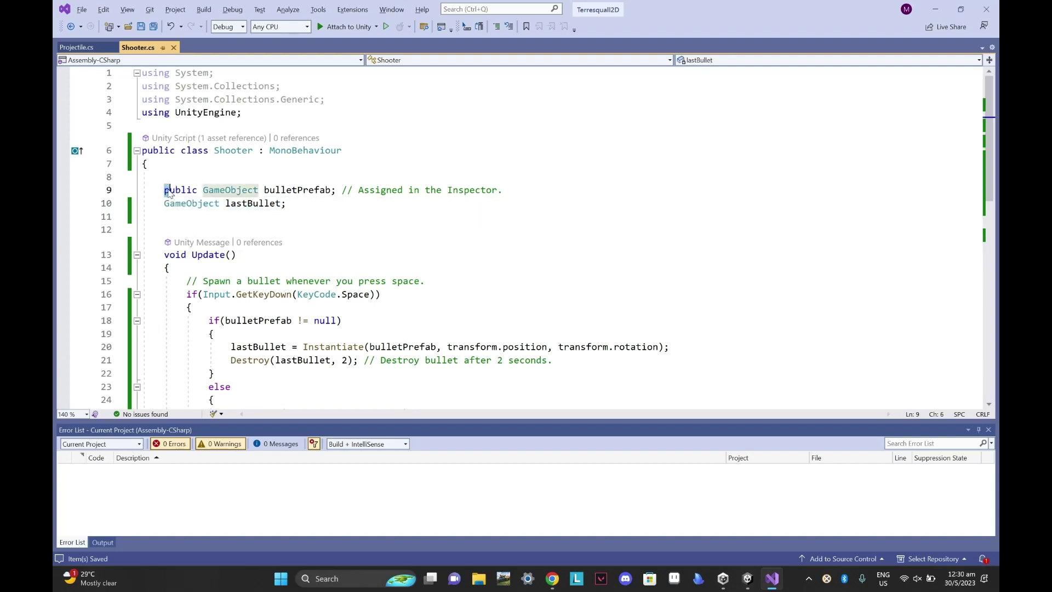
left_click(342, 213)
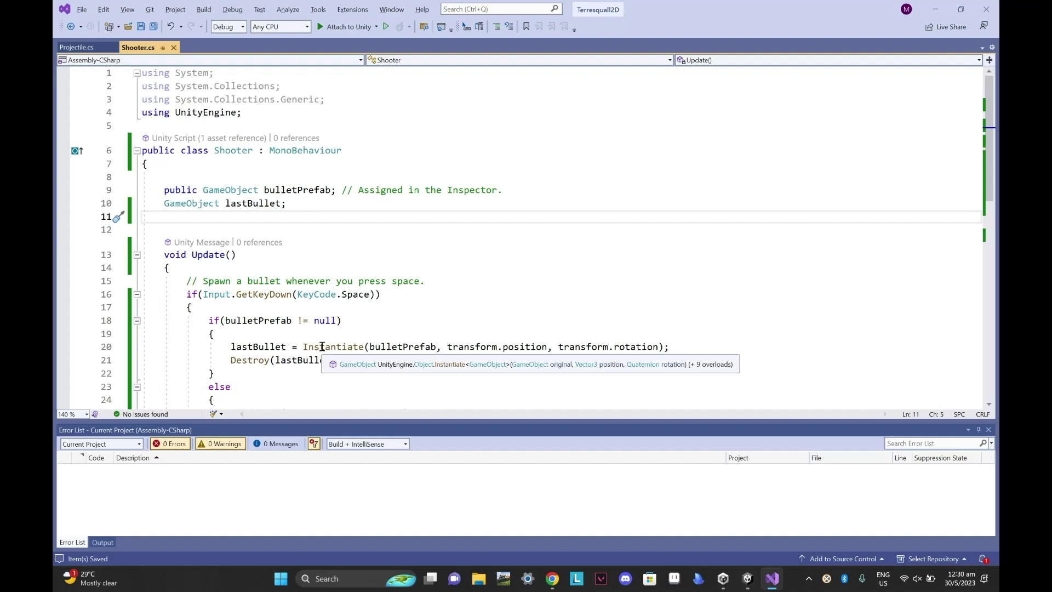
scroll(431, 281, "down", 3)
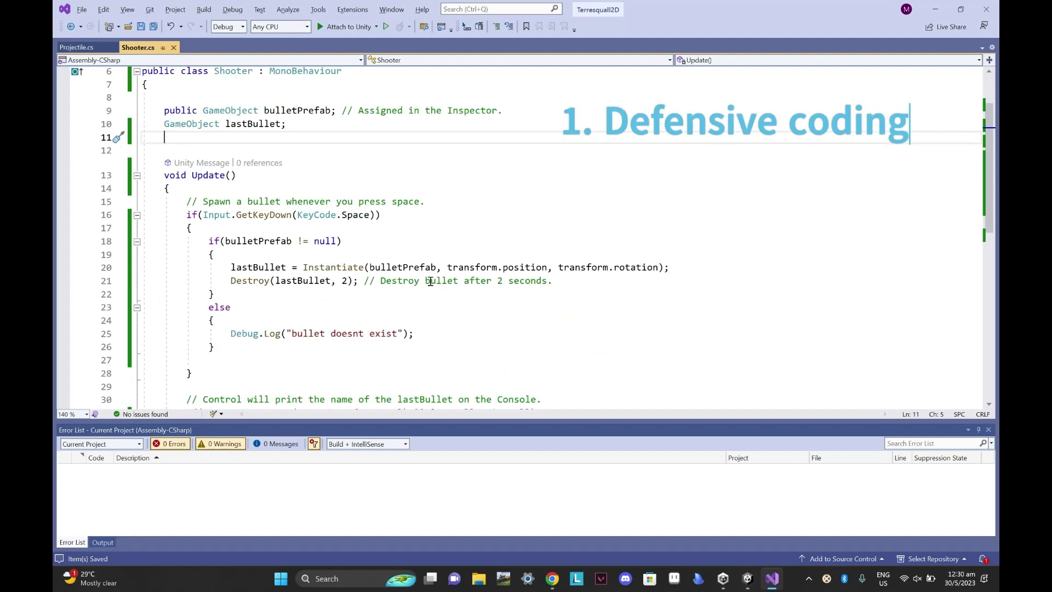
left_click_drag(225, 201, 341, 201)
left_click_drag(432, 373, 534, 376)
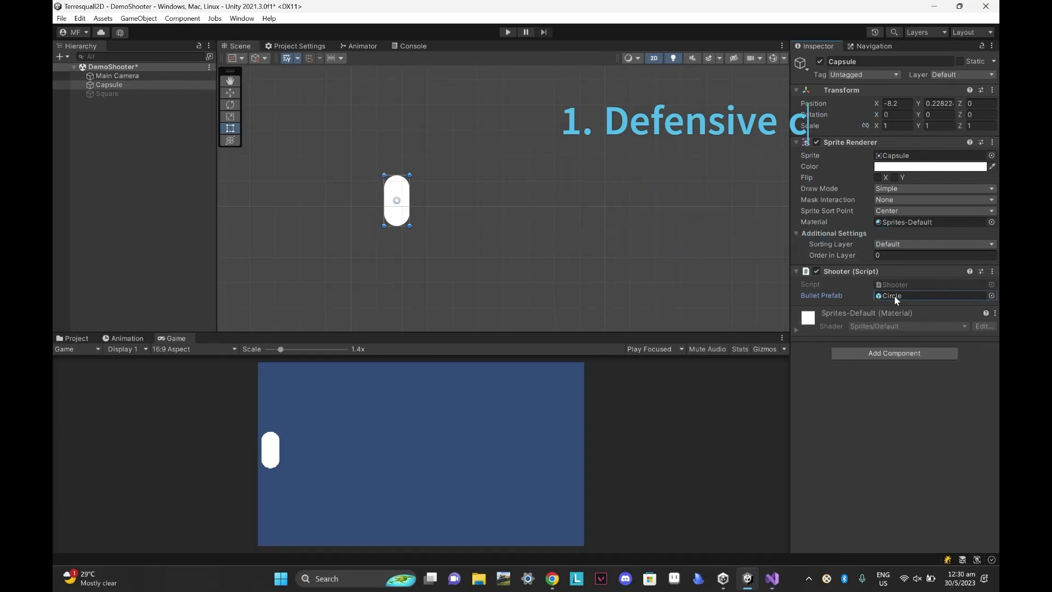
left_click(883, 409)
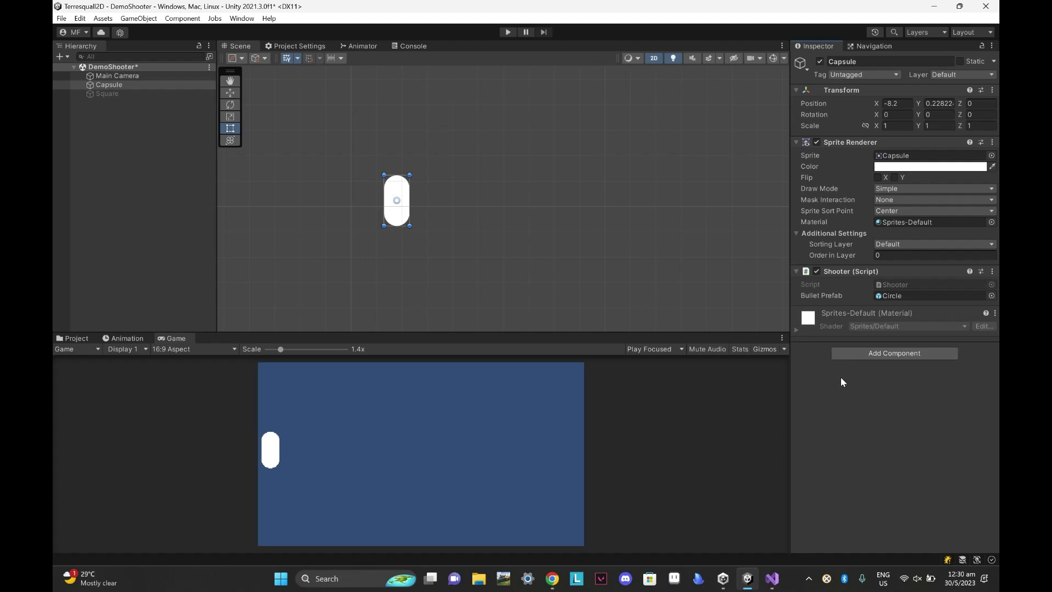